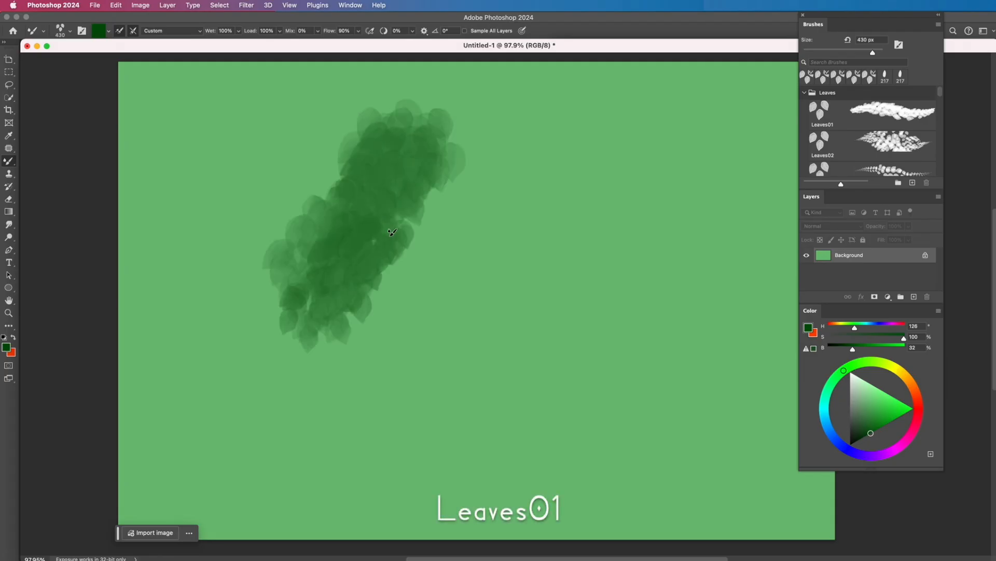
- Paint a spreading mass of dark green foliage with trailing branches across the canvas using the Leaves01 brush at 430 px
{"action": "mouse_move", "coordinate": [457, 143]}
{"action": "left_mouse_down"}
{"action": "mouse_move", "coordinate": [486, 244]}
{"action": "mouse_move", "coordinate": [475, 160]}
{"action": "mouse_move", "coordinate": [533, 262]}
{"action": "mouse_move", "coordinate": [505, 159]}
{"action": "mouse_move", "coordinate": [532, 264]}
{"action": "mouse_move", "coordinate": [628, 371]}
{"action": "left_mouse_up"}
{"action": "left_click_drag", "start_coordinate": [660, 420], "coordinate": [713, 510]}
{"action": "mouse_move", "coordinate": [475, 213]}
{"action": "left_mouse_down"}
{"action": "mouse_move", "coordinate": [435, 244]}
{"action": "mouse_move", "coordinate": [450, 255]}
{"action": "mouse_move", "coordinate": [455, 289]}
{"action": "mouse_move", "coordinate": [453, 462]}
{"action": "left_mouse_up"}
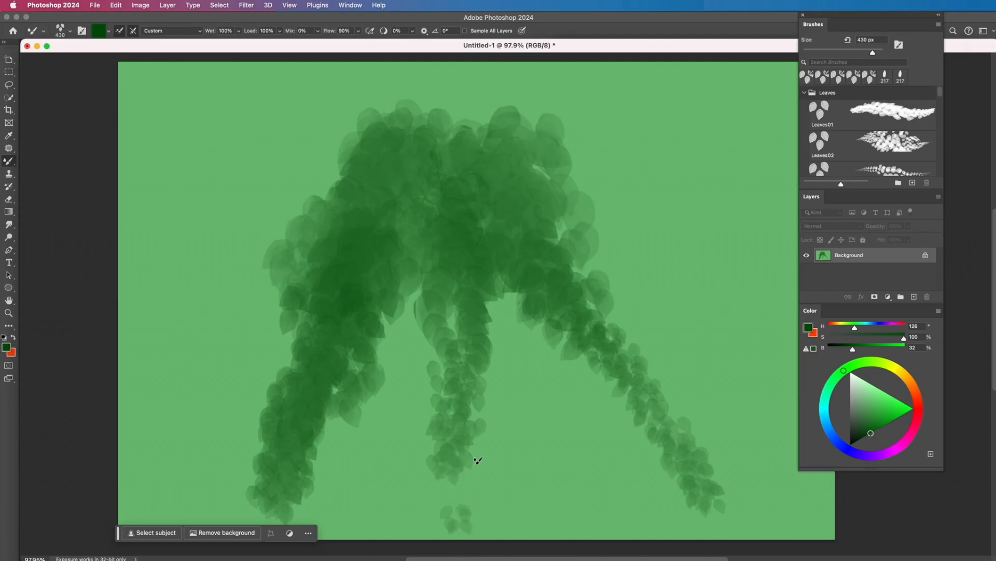
{"action": "mouse_move", "coordinate": [505, 276]}
{"action": "left_mouse_down"}
{"action": "mouse_move", "coordinate": [511, 333]}
{"action": "mouse_move", "coordinate": [547, 411]}
{"action": "mouse_move", "coordinate": [506, 328]}
{"action": "mouse_move", "coordinate": [551, 428]}
{"action": "mouse_move", "coordinate": [501, 245]}
{"action": "mouse_move", "coordinate": [508, 235]}
{"action": "mouse_move", "coordinate": [447, 142]}
{"action": "mouse_move", "coordinate": [524, 235]}
{"action": "mouse_move", "coordinate": [497, 149]}
{"action": "mouse_move", "coordinate": [494, 164]}
{"action": "mouse_move", "coordinate": [570, 302]}
{"action": "left_mouse_up"}
{"action": "mouse_move", "coordinate": [538, 271]}
{"action": "left_mouse_down"}
{"action": "mouse_move", "coordinate": [647, 375]}
{"action": "mouse_move", "coordinate": [559, 266]}
{"action": "mouse_move", "coordinate": [663, 363]}
{"action": "mouse_move", "coordinate": [748, 411]}
{"action": "left_mouse_up"}
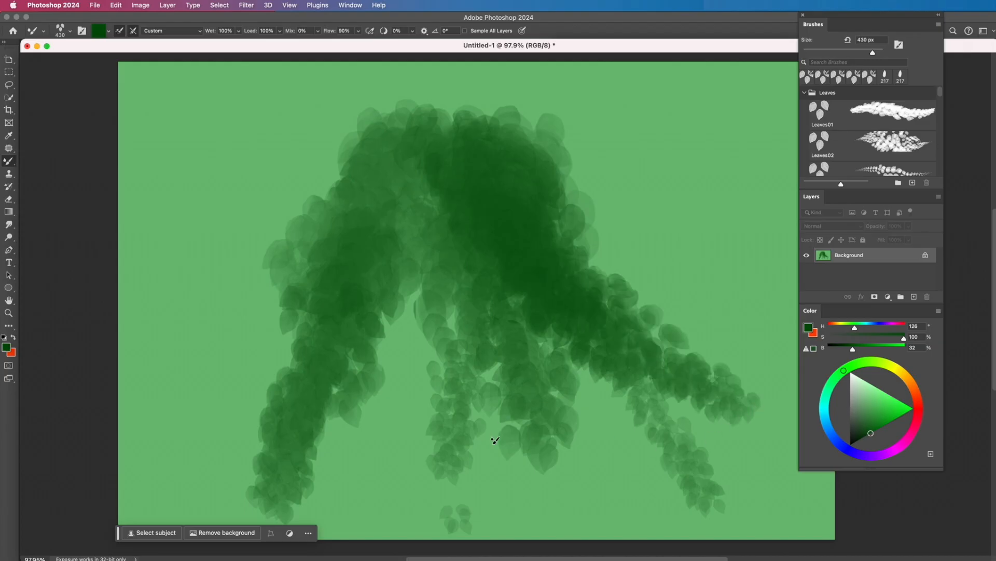
{"action": "left_click_drag", "start_coordinate": [538, 412], "coordinate": [559, 520]}
{"action": "mouse_move", "coordinate": [440, 376]}
{"action": "left_mouse_down"}
{"action": "mouse_move", "coordinate": [424, 469]}
{"action": "mouse_move", "coordinate": [421, 395]}
{"action": "mouse_move", "coordinate": [386, 455]}
{"action": "mouse_move", "coordinate": [379, 374]}
{"action": "mouse_move", "coordinate": [313, 510]}
{"action": "mouse_move", "coordinate": [342, 225]}
{"action": "mouse_move", "coordinate": [242, 375]}
{"action": "mouse_move", "coordinate": [294, 340]}
{"action": "mouse_move", "coordinate": [220, 433]}
{"action": "mouse_move", "coordinate": [239, 422]}
{"action": "mouse_move", "coordinate": [204, 452]}
{"action": "mouse_move", "coordinate": [197, 466]}
{"action": "mouse_move", "coordinate": [224, 480]}
{"action": "left_mouse_up"}
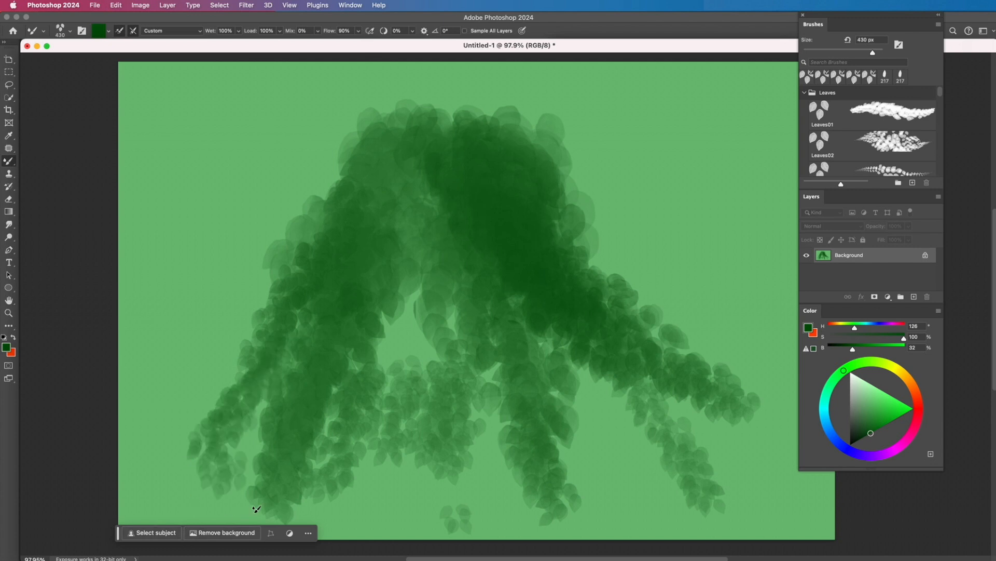
{"action": "mouse_move", "coordinate": [385, 269]}
{"action": "left_mouse_down"}
{"action": "mouse_move", "coordinate": [404, 293]}
{"action": "mouse_move", "coordinate": [418, 269]}
{"action": "mouse_move", "coordinate": [436, 156]}
{"action": "mouse_move", "coordinate": [473, 356]}
{"action": "left_mouse_up"}
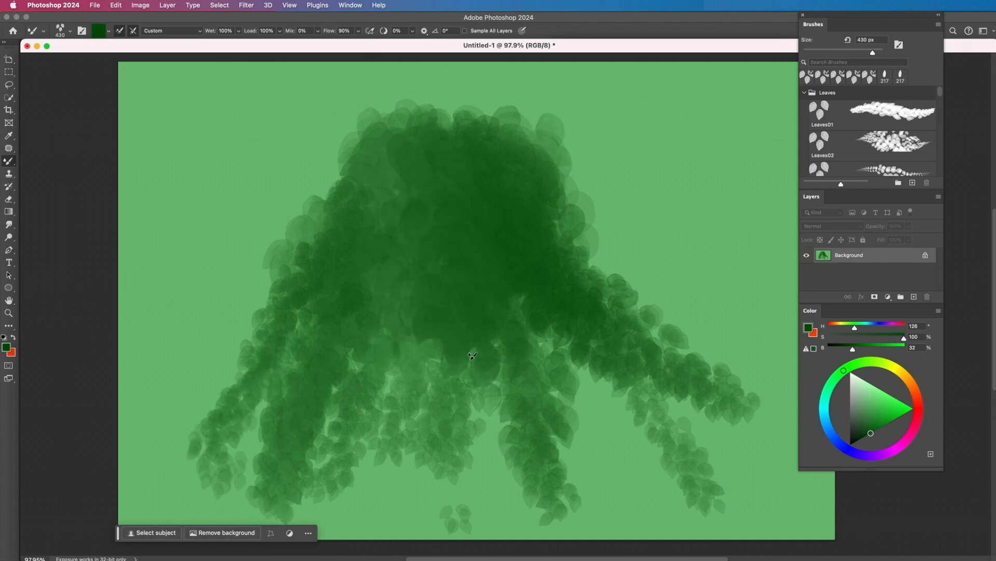
- Paint brighter green leaves (H 126, S 63, B 66) over the middle and branches of the dark Leaves01 foliage
{"action": "mouse_move", "coordinate": [448, 214]}
{"action": "left_mouse_down"}
{"action": "mouse_move", "coordinate": [447, 312]}
{"action": "mouse_move", "coordinate": [519, 332]}
{"action": "mouse_move", "coordinate": [519, 218]}
{"action": "mouse_move", "coordinate": [490, 187]}
{"action": "mouse_move", "coordinate": [415, 291]}
{"action": "mouse_move", "coordinate": [467, 358]}
{"action": "mouse_move", "coordinate": [384, 270]}
{"action": "mouse_move", "coordinate": [387, 231]}
{"action": "mouse_move", "coordinate": [363, 337]}
{"action": "mouse_move", "coordinate": [311, 394]}
{"action": "mouse_move", "coordinate": [289, 356]}
{"action": "mouse_move", "coordinate": [242, 384]}
{"action": "left_mouse_up"}
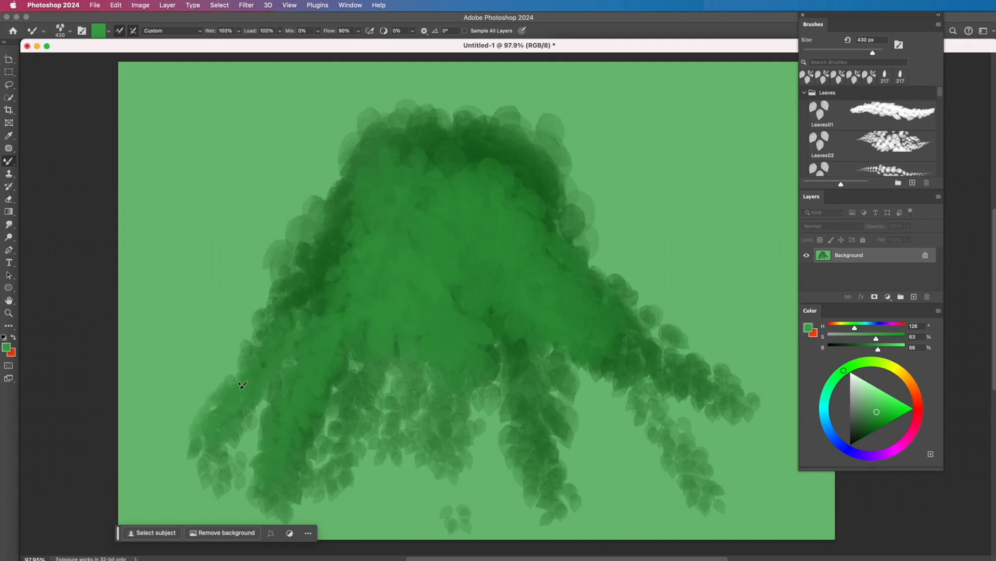
{"action": "mouse_move", "coordinate": [512, 370]}
{"action": "left_mouse_down"}
{"action": "mouse_move", "coordinate": [547, 458]}
{"action": "mouse_move", "coordinate": [573, 456]}
{"action": "mouse_move", "coordinate": [593, 319]}
{"action": "mouse_move", "coordinate": [671, 402]}
{"action": "mouse_move", "coordinate": [639, 332]}
{"action": "mouse_move", "coordinate": [783, 418]}
{"action": "left_mouse_up"}
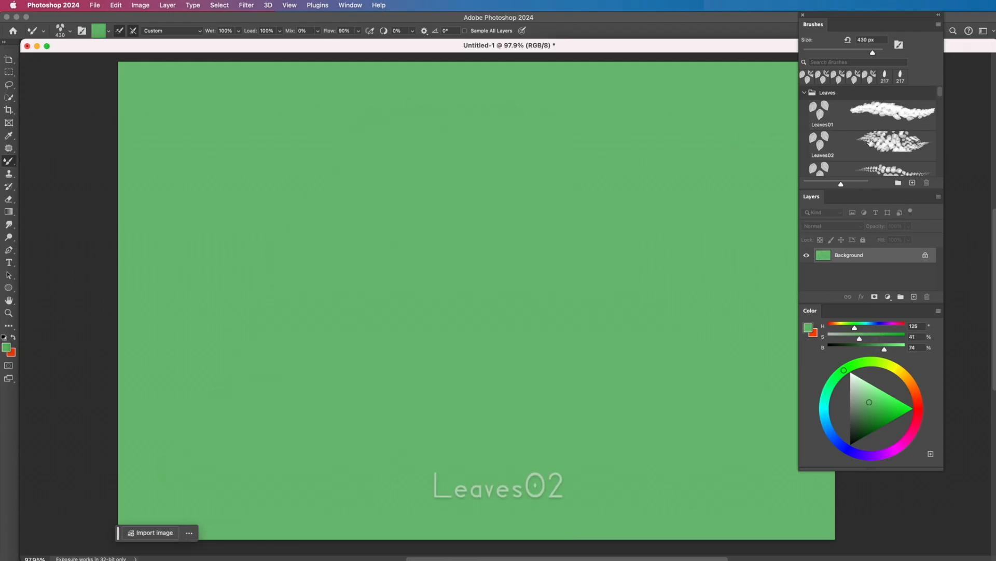
- Choose the Leaves02 brush and paint a broad, soft mass of muted green foliage (H 125, S 50, B 45) across the canvas
{"action": "left_click", "coordinate": [870, 142]}
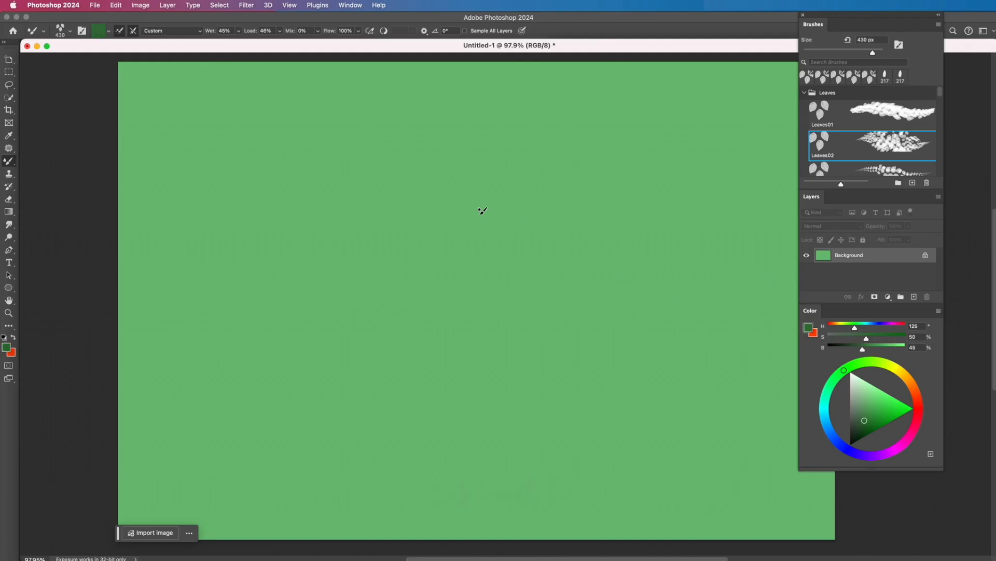
{"action": "mouse_move", "coordinate": [401, 180]}
{"action": "left_mouse_down"}
{"action": "mouse_move", "coordinate": [412, 153]}
{"action": "mouse_move", "coordinate": [389, 230]}
{"action": "mouse_move", "coordinate": [331, 344]}
{"action": "mouse_move", "coordinate": [338, 328]}
{"action": "mouse_move", "coordinate": [339, 382]}
{"action": "mouse_move", "coordinate": [364, 324]}
{"action": "mouse_move", "coordinate": [345, 361]}
{"action": "mouse_move", "coordinate": [360, 360]}
{"action": "mouse_move", "coordinate": [431, 238]}
{"action": "mouse_move", "coordinate": [448, 229]}
{"action": "mouse_move", "coordinate": [464, 244]}
{"action": "mouse_move", "coordinate": [528, 395]}
{"action": "mouse_move", "coordinate": [464, 167]}
{"action": "mouse_move", "coordinate": [565, 337]}
{"action": "mouse_move", "coordinate": [522, 233]}
{"action": "mouse_move", "coordinate": [615, 385]}
{"action": "mouse_move", "coordinate": [569, 418]}
{"action": "left_mouse_up"}
{"action": "mouse_move", "coordinate": [502, 182]}
{"action": "left_mouse_down"}
{"action": "mouse_move", "coordinate": [445, 104]}
{"action": "mouse_move", "coordinate": [545, 145]}
{"action": "mouse_move", "coordinate": [607, 316]}
{"action": "mouse_move", "coordinate": [721, 410]}
{"action": "left_mouse_up"}
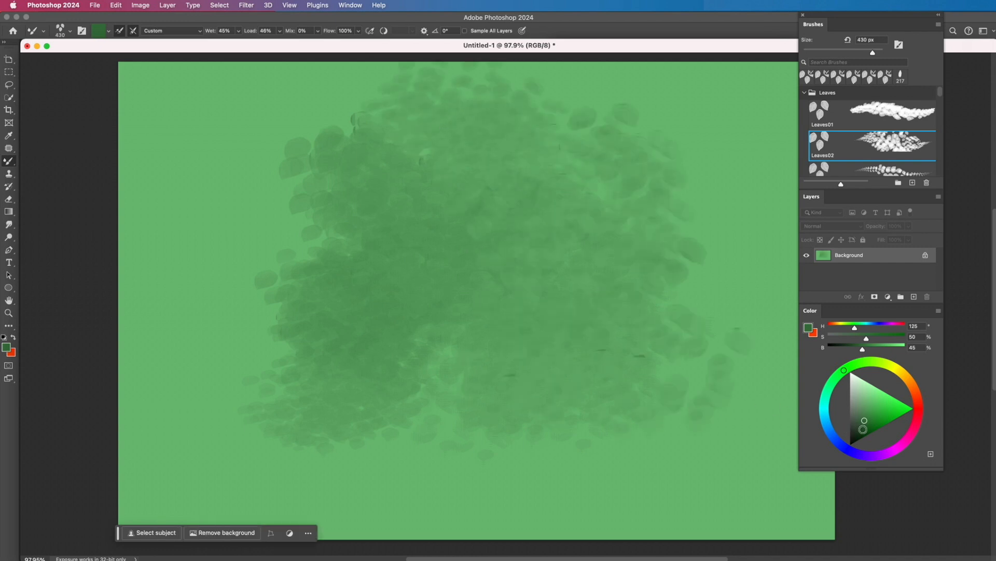
{"action": "mouse_move", "coordinate": [571, 171]}
{"action": "left_mouse_down"}
{"action": "mouse_move", "coordinate": [530, 173]}
{"action": "mouse_move", "coordinate": [519, 114]}
{"action": "mouse_move", "coordinate": [467, 244]}
{"action": "mouse_move", "coordinate": [457, 201]}
{"action": "mouse_move", "coordinate": [358, 290]}
{"action": "mouse_move", "coordinate": [301, 223]}
{"action": "mouse_move", "coordinate": [363, 311]}
{"action": "mouse_move", "coordinate": [441, 295]}
{"action": "mouse_move", "coordinate": [509, 374]}
{"action": "mouse_move", "coordinate": [597, 426]}
{"action": "mouse_move", "coordinate": [658, 372]}
{"action": "mouse_move", "coordinate": [537, 151]}
{"action": "mouse_move", "coordinate": [685, 223]}
{"action": "mouse_move", "coordinate": [696, 282]}
{"action": "mouse_move", "coordinate": [597, 395]}
{"action": "mouse_move", "coordinate": [576, 289]}
{"action": "mouse_move", "coordinate": [690, 353]}
{"action": "mouse_move", "coordinate": [597, 457]}
{"action": "mouse_move", "coordinate": [441, 234]}
{"action": "mouse_move", "coordinate": [420, 95]}
{"action": "mouse_move", "coordinate": [286, 218]}
{"action": "mouse_move", "coordinate": [240, 418]}
{"action": "mouse_move", "coordinate": [337, 363]}
{"action": "mouse_move", "coordinate": [401, 445]}
{"action": "mouse_move", "coordinate": [514, 462]}
{"action": "mouse_move", "coordinate": [511, 162]}
{"action": "mouse_move", "coordinate": [482, 154]}
{"action": "left_mouse_up"}
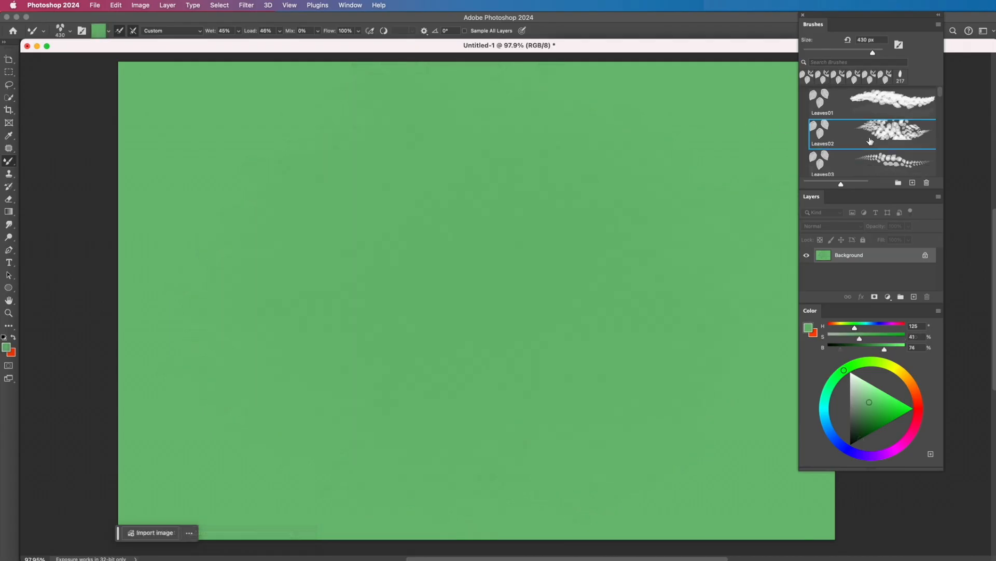
- Choose the Leaves03 brush and paint curved sprays of dark green leaves (H 125, S 80, B 33) around the canvas centre
{"action": "scroll", "coordinate": [871, 141], "scroll_direction": "down", "scroll_amount": 2}
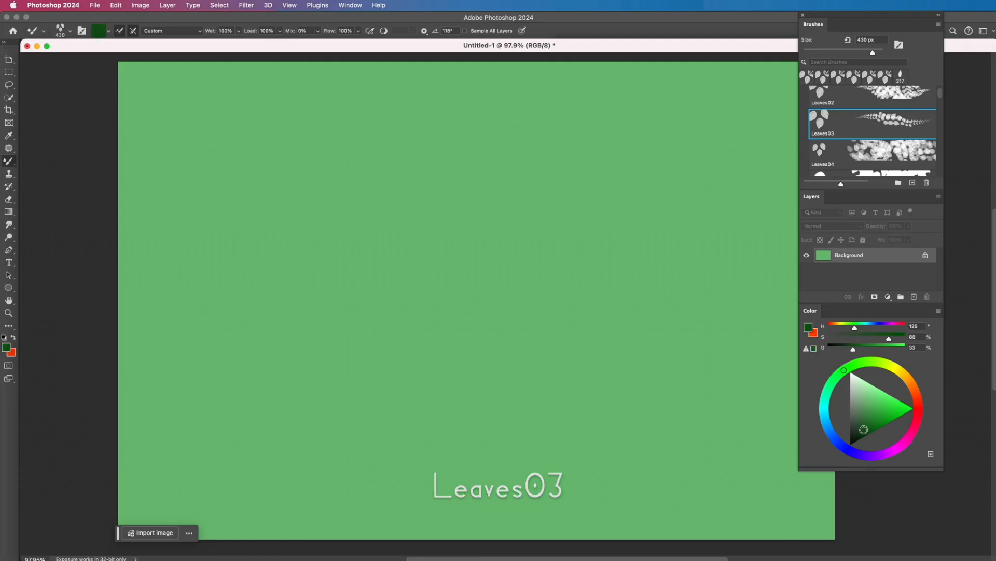
{"action": "left_click_drag", "start_coordinate": [399, 206], "coordinate": [421, 173]}
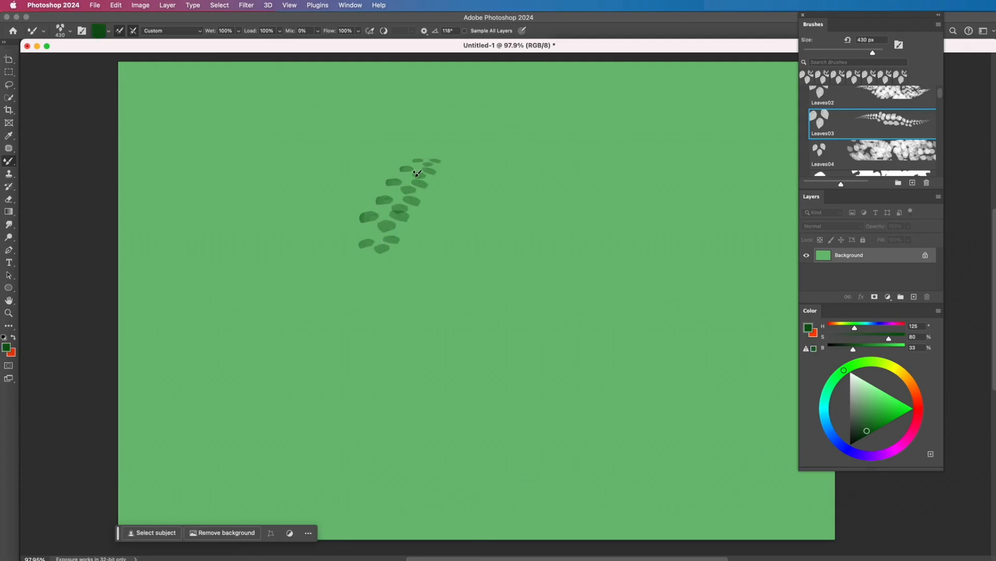
{"action": "mouse_move", "coordinate": [451, 235]}
{"action": "left_mouse_down"}
{"action": "mouse_move", "coordinate": [400, 313]}
{"action": "mouse_move", "coordinate": [380, 317]}
{"action": "left_mouse_up"}
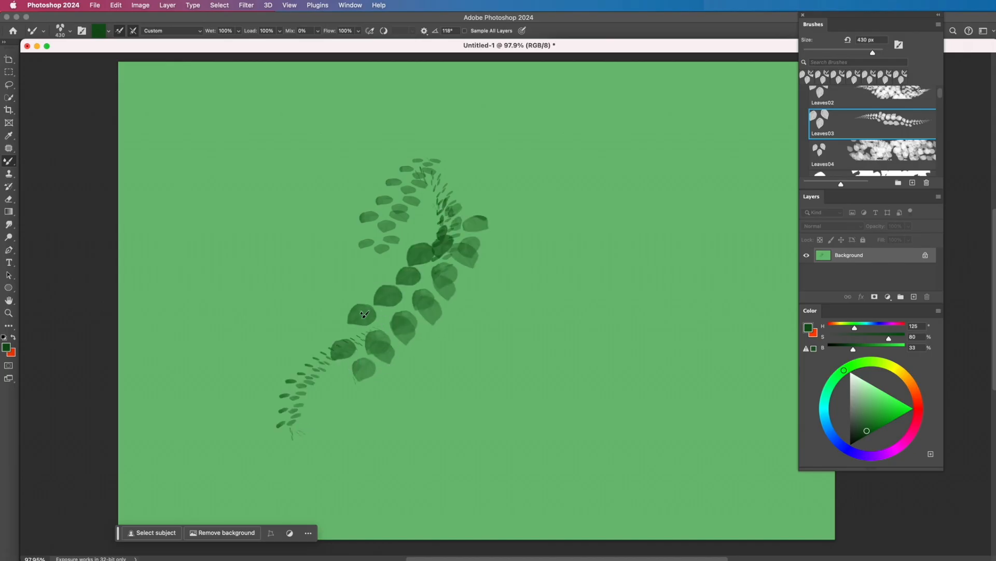
{"action": "left_click_drag", "start_coordinate": [404, 208], "coordinate": [407, 201]}
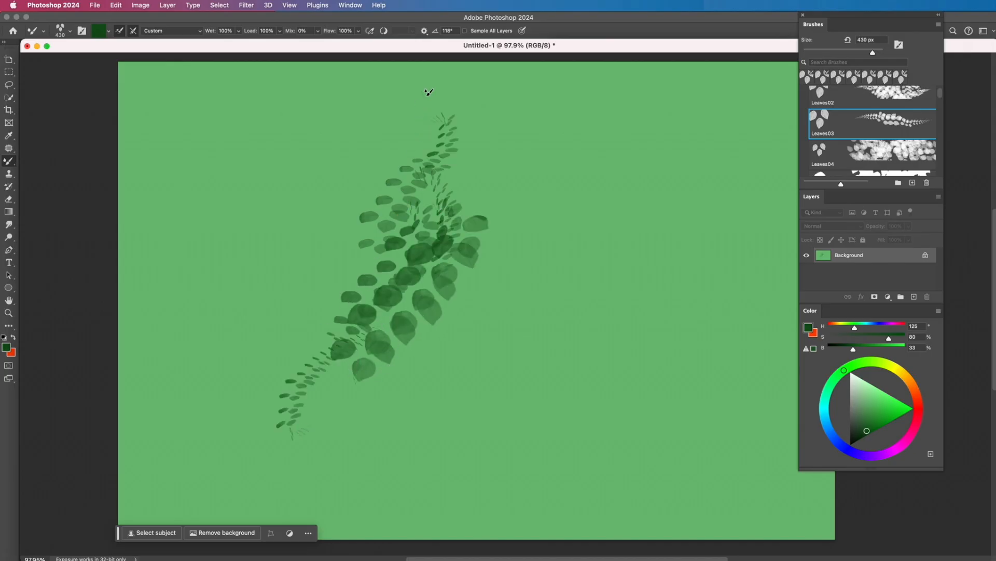
{"action": "left_click_drag", "start_coordinate": [428, 92], "coordinate": [447, 130]}
{"action": "left_click_drag", "start_coordinate": [434, 183], "coordinate": [516, 292]}
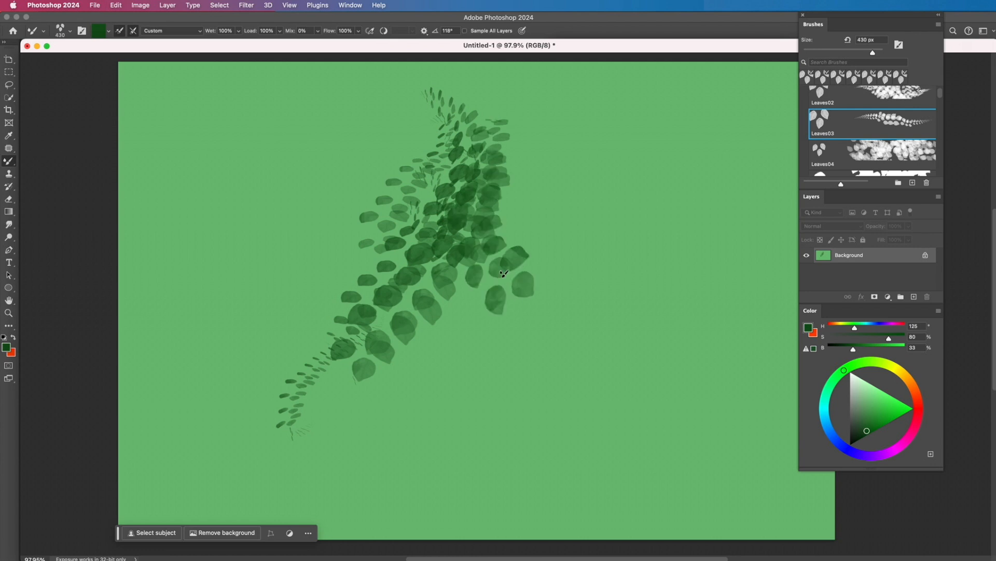
{"action": "mouse_move", "coordinate": [486, 231]}
{"action": "left_mouse_down"}
{"action": "mouse_move", "coordinate": [540, 327]}
{"action": "mouse_move", "coordinate": [480, 258]}
{"action": "left_mouse_up"}
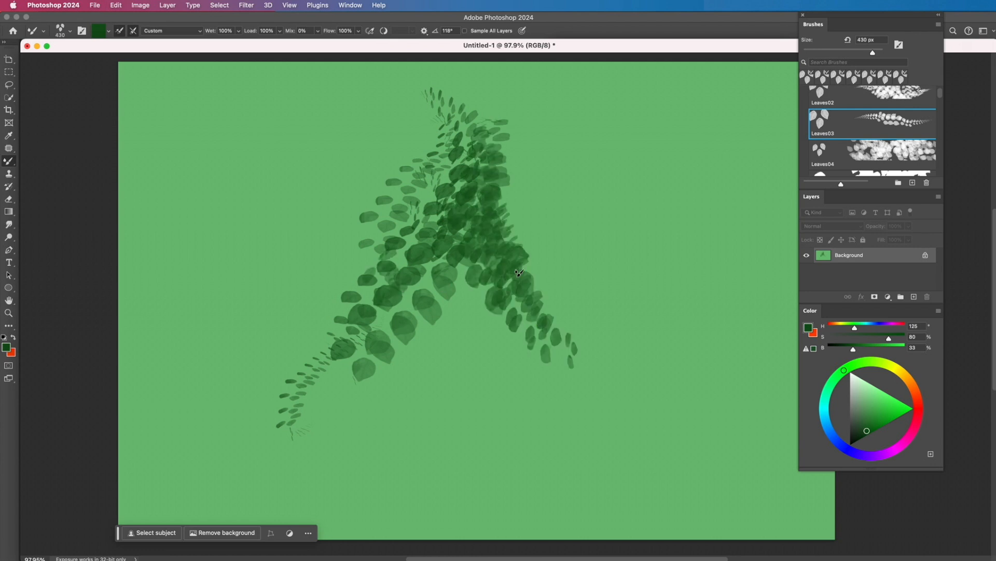
{"action": "mouse_move", "coordinate": [534, 271]}
{"action": "left_mouse_down"}
{"action": "mouse_move", "coordinate": [567, 282]}
{"action": "mouse_move", "coordinate": [558, 264]}
{"action": "mouse_move", "coordinate": [626, 341]}
{"action": "mouse_move", "coordinate": [560, 249]}
{"action": "left_mouse_up"}
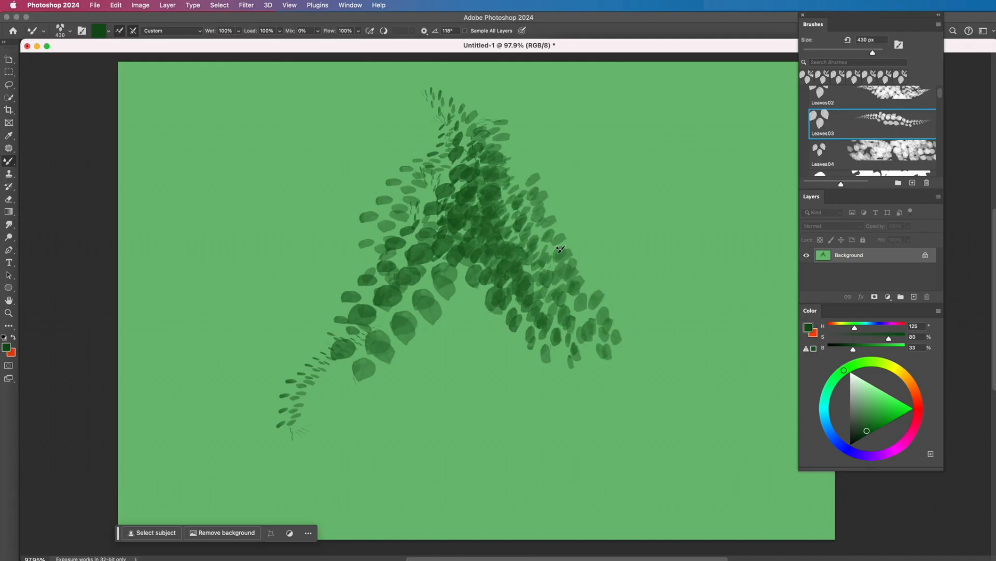
- Extend the Leaves03 foliage outward on both sides and fill its middle with denser overlapping dark green leaves
{"action": "left_click_drag", "start_coordinate": [543, 167], "coordinate": [618, 268]}
{"action": "mouse_move", "coordinate": [590, 304]}
{"action": "left_mouse_down"}
{"action": "mouse_move", "coordinate": [519, 322]}
{"action": "mouse_move", "coordinate": [467, 249]}
{"action": "mouse_move", "coordinate": [415, 342]}
{"action": "mouse_move", "coordinate": [431, 156]}
{"action": "mouse_move", "coordinate": [405, 120]}
{"action": "mouse_move", "coordinate": [346, 272]}
{"action": "mouse_move", "coordinate": [347, 222]}
{"action": "left_mouse_up"}
{"action": "left_click_drag", "start_coordinate": [364, 129], "coordinate": [301, 240]}
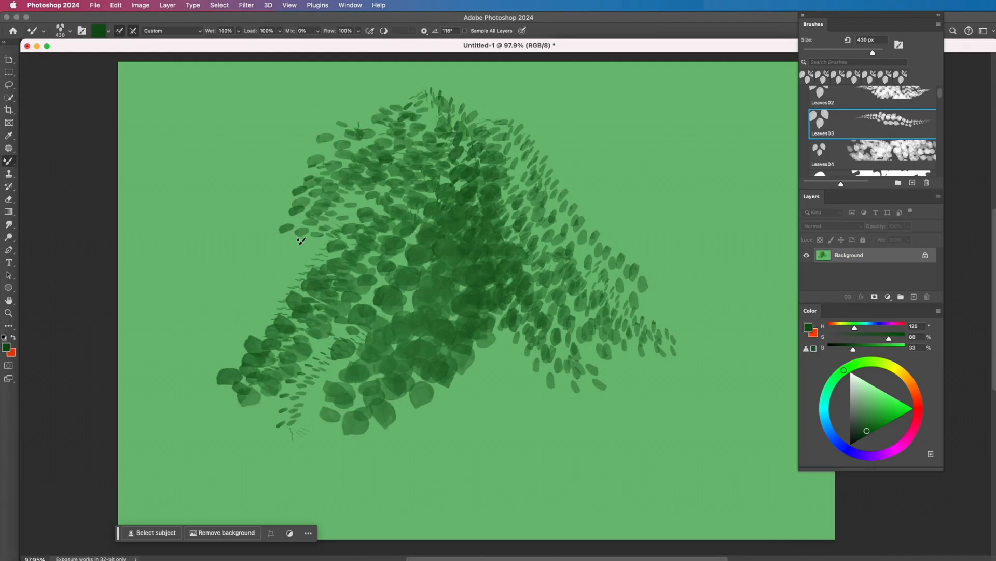
{"action": "mouse_move", "coordinate": [265, 384]}
{"action": "left_mouse_down"}
{"action": "mouse_move", "coordinate": [384, 177]}
{"action": "mouse_move", "coordinate": [280, 363]}
{"action": "mouse_move", "coordinate": [288, 442]}
{"action": "left_mouse_up"}
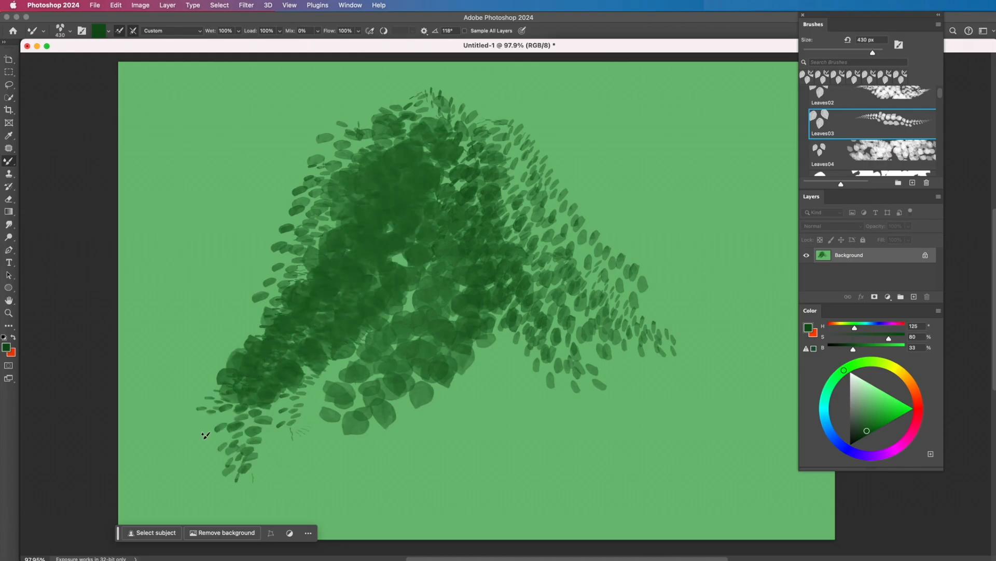
{"action": "mouse_move", "coordinate": [361, 297]}
{"action": "left_mouse_down"}
{"action": "mouse_move", "coordinate": [342, 376]}
{"action": "mouse_move", "coordinate": [361, 378]}
{"action": "mouse_move", "coordinate": [437, 337]}
{"action": "mouse_move", "coordinate": [487, 358]}
{"action": "left_mouse_up"}
{"action": "mouse_move", "coordinate": [443, 286]}
{"action": "left_mouse_down"}
{"action": "mouse_move", "coordinate": [498, 395]}
{"action": "mouse_move", "coordinate": [565, 405]}
{"action": "mouse_move", "coordinate": [613, 384]}
{"action": "mouse_move", "coordinate": [597, 364]}
{"action": "left_mouse_up"}
{"action": "mouse_move", "coordinate": [519, 240]}
{"action": "left_mouse_down"}
{"action": "mouse_move", "coordinate": [573, 319]}
{"action": "mouse_move", "coordinate": [482, 220]}
{"action": "mouse_move", "coordinate": [494, 207]}
{"action": "mouse_move", "coordinate": [482, 163]}
{"action": "mouse_move", "coordinate": [491, 152]}
{"action": "mouse_move", "coordinate": [605, 245]}
{"action": "mouse_move", "coordinate": [578, 321]}
{"action": "left_mouse_up"}
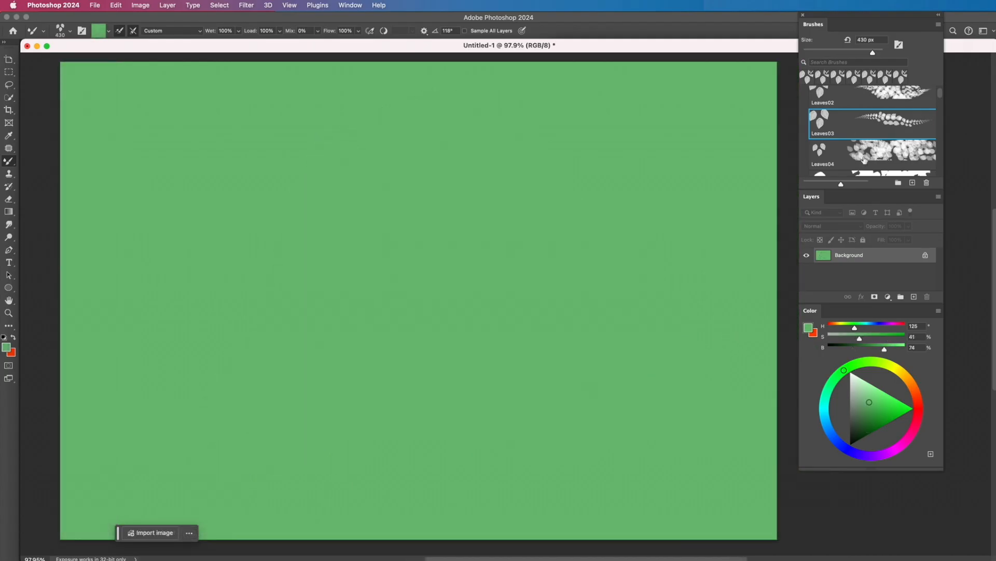
- Choose the Leaves04 brush and cover most of the canvas with overlapping dark green foliage, reducing the brush size to 295 px
{"action": "scroll", "coordinate": [863, 156], "scroll_direction": "up", "scroll_amount": 1}
{"action": "scroll", "coordinate": [863, 157], "scroll_direction": "down", "scroll_amount": 2}
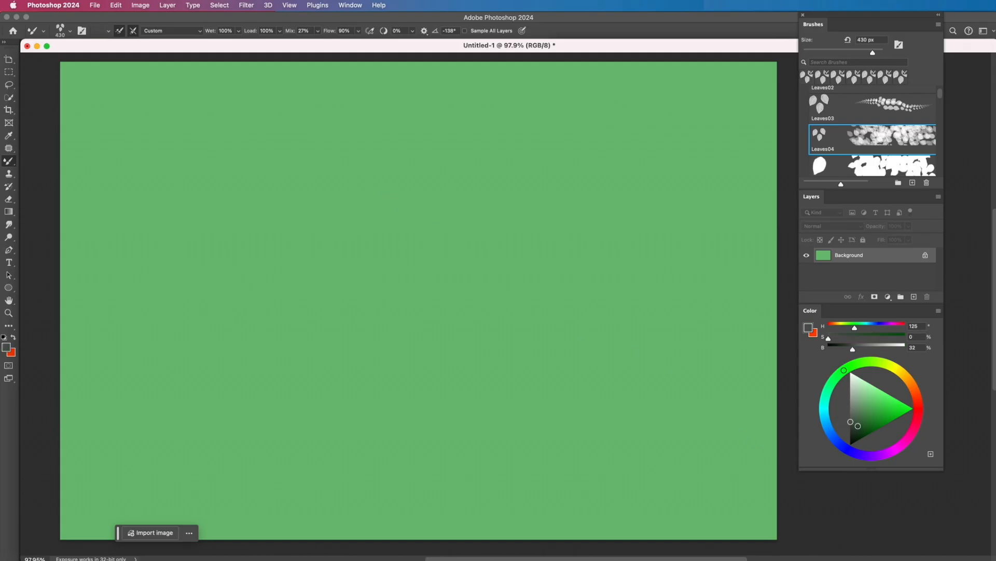
{"action": "mouse_move", "coordinate": [351, 182]}
{"action": "left_mouse_down"}
{"action": "mouse_move", "coordinate": [369, 169]}
{"action": "mouse_move", "coordinate": [374, 190]}
{"action": "left_mouse_up"}
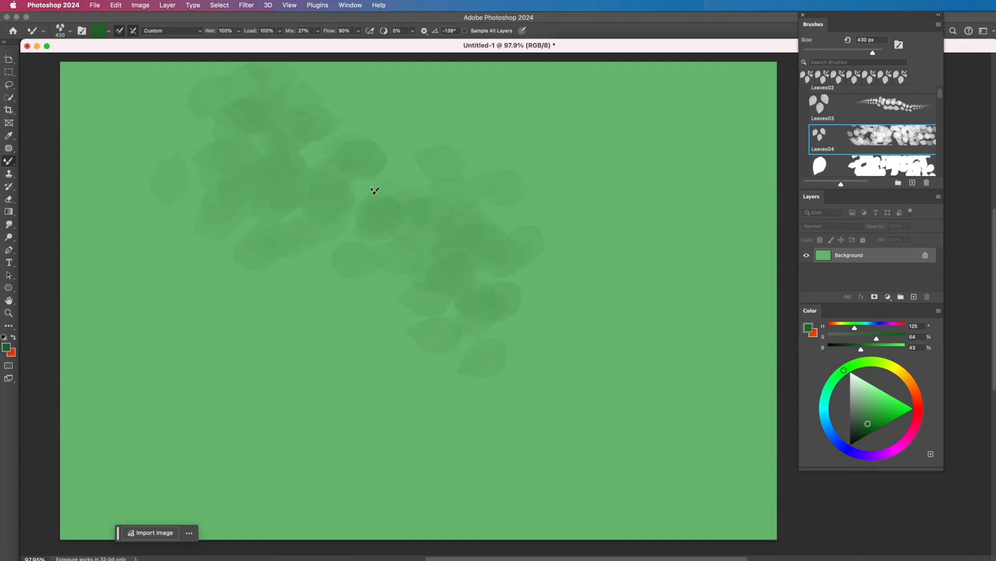
{"action": "left_click_drag", "start_coordinate": [383, 258], "coordinate": [327, 291]}
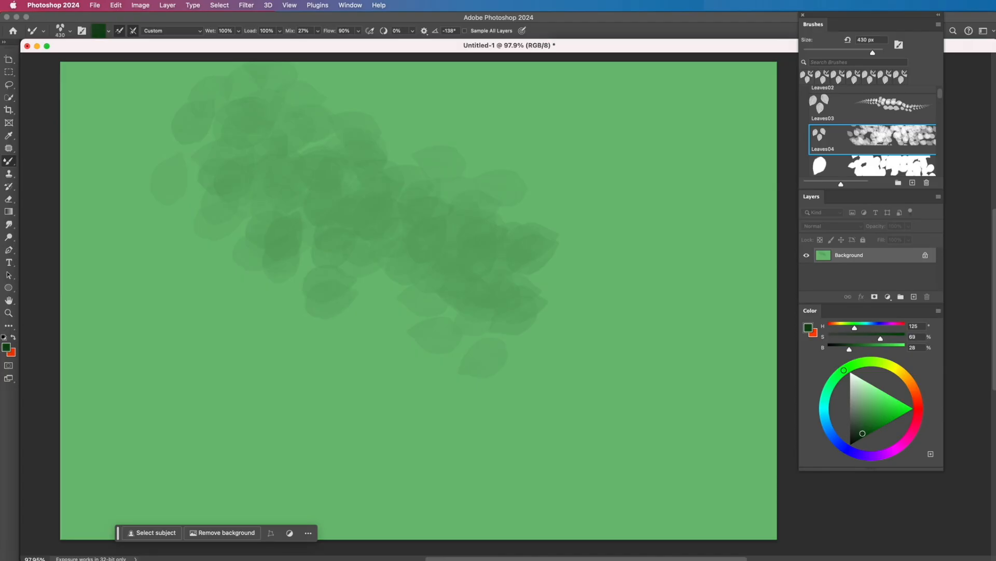
{"action": "mouse_move", "coordinate": [399, 154]}
{"action": "left_mouse_down"}
{"action": "mouse_move", "coordinate": [394, 220]}
{"action": "mouse_move", "coordinate": [410, 189]}
{"action": "mouse_move", "coordinate": [411, 253]}
{"action": "mouse_move", "coordinate": [380, 233]}
{"action": "mouse_move", "coordinate": [416, 202]}
{"action": "mouse_move", "coordinate": [409, 208]}
{"action": "mouse_move", "coordinate": [515, 352]}
{"action": "mouse_move", "coordinate": [510, 390]}
{"action": "mouse_move", "coordinate": [559, 389]}
{"action": "mouse_move", "coordinate": [597, 415]}
{"action": "mouse_move", "coordinate": [597, 403]}
{"action": "mouse_move", "coordinate": [500, 342]}
{"action": "mouse_move", "coordinate": [420, 315]}
{"action": "mouse_move", "coordinate": [399, 224]}
{"action": "mouse_move", "coordinate": [253, 324]}
{"action": "mouse_move", "coordinate": [252, 338]}
{"action": "mouse_move", "coordinate": [218, 353]}
{"action": "mouse_move", "coordinate": [227, 308]}
{"action": "mouse_move", "coordinate": [276, 296]}
{"action": "mouse_move", "coordinate": [349, 256]}
{"action": "mouse_move", "coordinate": [489, 215]}
{"action": "mouse_move", "coordinate": [529, 250]}
{"action": "left_mouse_up"}
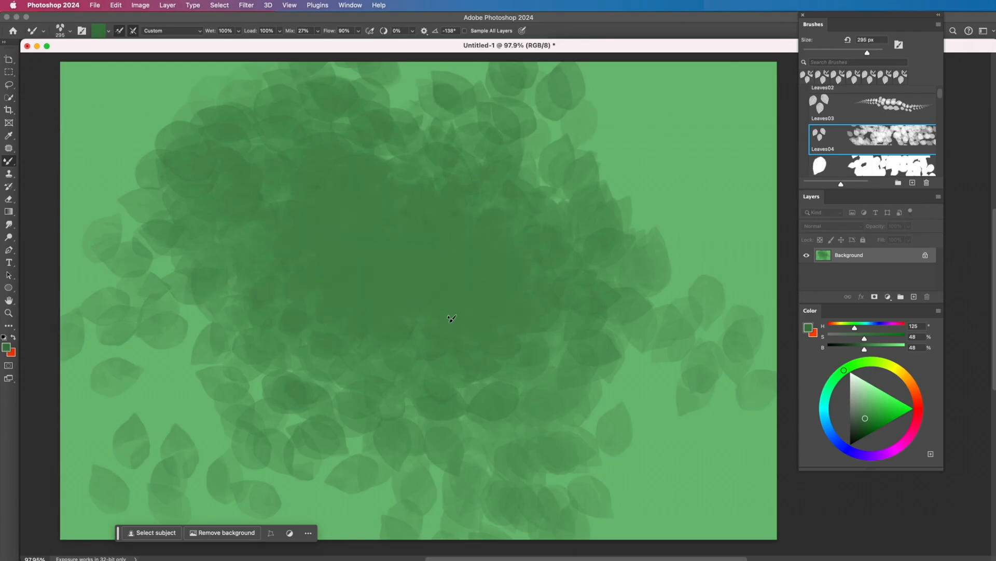
{"action": "mouse_move", "coordinate": [451, 318]}
{"action": "left_mouse_down"}
{"action": "mouse_move", "coordinate": [357, 253]}
{"action": "mouse_move", "coordinate": [673, 351]}
{"action": "left_mouse_up"}
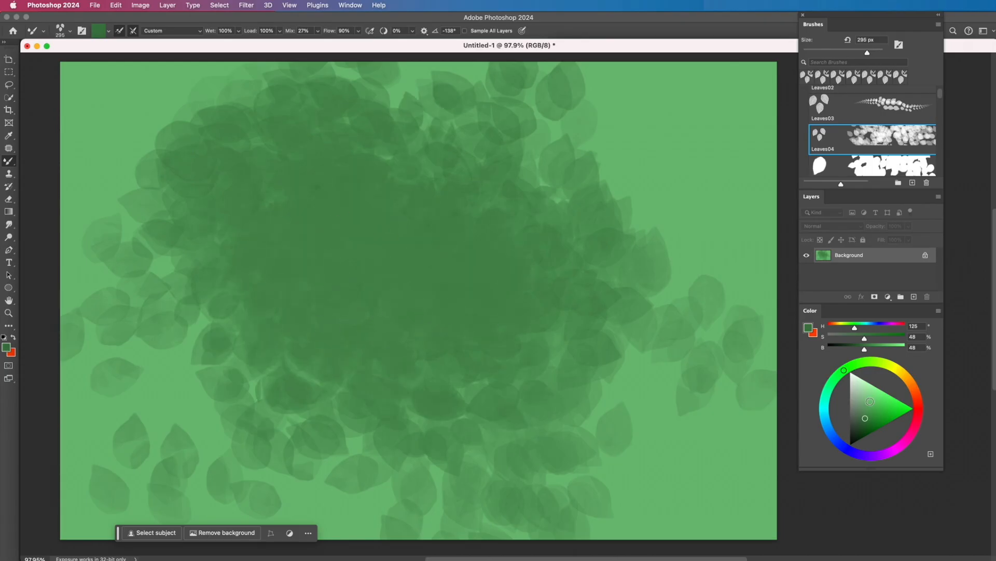
{"action": "mouse_move", "coordinate": [428, 311]}
{"action": "left_mouse_down"}
{"action": "mouse_move", "coordinate": [441, 334]}
{"action": "mouse_move", "coordinate": [296, 353]}
{"action": "mouse_move", "coordinate": [318, 229]}
{"action": "mouse_move", "coordinate": [452, 275]}
{"action": "mouse_move", "coordinate": [492, 343]}
{"action": "mouse_move", "coordinate": [489, 271]}
{"action": "mouse_move", "coordinate": [447, 260]}
{"action": "mouse_move", "coordinate": [306, 360]}
{"action": "mouse_move", "coordinate": [270, 171]}
{"action": "mouse_move", "coordinate": [489, 256]}
{"action": "mouse_move", "coordinate": [540, 263]}
{"action": "mouse_move", "coordinate": [504, 310]}
{"action": "mouse_move", "coordinate": [452, 467]}
{"action": "mouse_move", "coordinate": [387, 470]}
{"action": "left_mouse_up"}
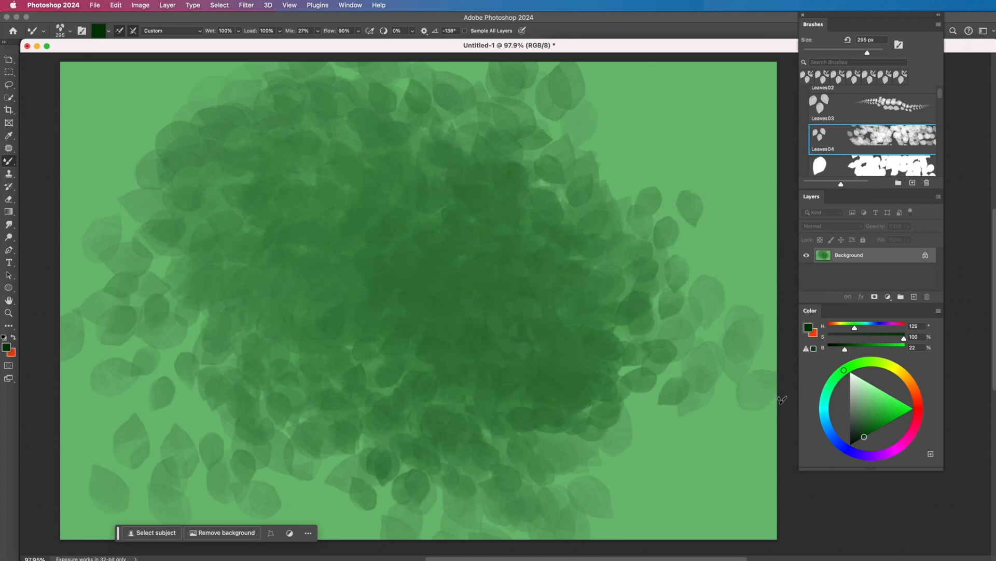
- Pick a lighter green and paint highlight leaves through the Leaves04 foliage, finishing with darker strokes (H 125, S 59, B 29)
{"action": "left_click", "coordinate": [866, 406]}
{"action": "mouse_move", "coordinate": [550, 260]}
{"action": "left_mouse_down"}
{"action": "mouse_move", "coordinate": [488, 328]}
{"action": "mouse_move", "coordinate": [433, 336]}
{"action": "mouse_move", "coordinate": [482, 251]}
{"action": "mouse_move", "coordinate": [533, 339]}
{"action": "mouse_move", "coordinate": [358, 276]}
{"action": "left_mouse_up"}
{"action": "mouse_move", "coordinate": [335, 401]}
{"action": "left_mouse_down"}
{"action": "mouse_move", "coordinate": [420, 282]}
{"action": "mouse_move", "coordinate": [477, 164]}
{"action": "mouse_move", "coordinate": [544, 260]}
{"action": "left_mouse_up"}
{"action": "mouse_move", "coordinate": [591, 365]}
{"action": "left_mouse_down"}
{"action": "mouse_move", "coordinate": [394, 321]}
{"action": "mouse_move", "coordinate": [378, 238]}
{"action": "mouse_move", "coordinate": [244, 244]}
{"action": "mouse_move", "coordinate": [300, 381]}
{"action": "mouse_move", "coordinate": [436, 327]}
{"action": "mouse_move", "coordinate": [493, 322]}
{"action": "mouse_move", "coordinate": [540, 280]}
{"action": "mouse_move", "coordinate": [599, 322]}
{"action": "mouse_move", "coordinate": [574, 353]}
{"action": "left_mouse_up"}
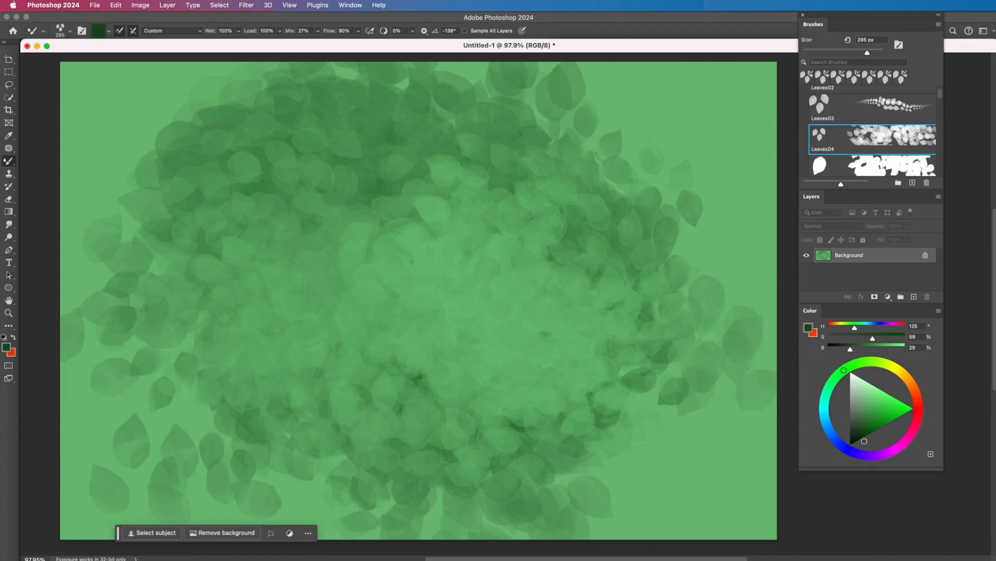
{"action": "mouse_move", "coordinate": [262, 249]}
{"action": "left_mouse_down"}
{"action": "mouse_move", "coordinate": [290, 174]}
{"action": "mouse_move", "coordinate": [309, 309]}
{"action": "mouse_move", "coordinate": [333, 372]}
{"action": "mouse_move", "coordinate": [408, 377]}
{"action": "mouse_move", "coordinate": [411, 398]}
{"action": "mouse_move", "coordinate": [462, 288]}
{"action": "mouse_move", "coordinate": [519, 312]}
{"action": "left_mouse_up"}
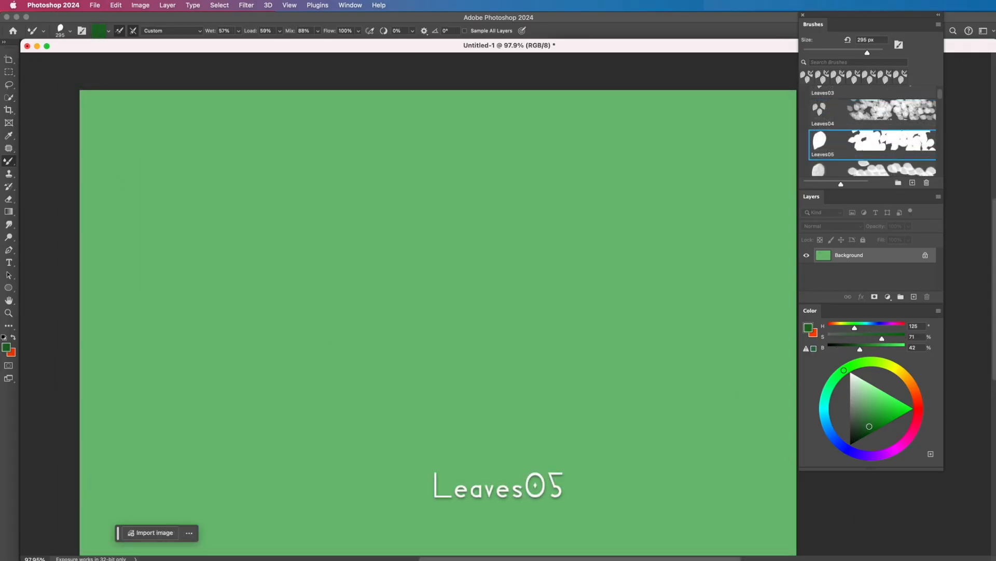
- Paint a dense cluster of large overlapping leaves with the Leaves05 brush at 295 px, varying between mid and dark greens
{"action": "mouse_move", "coordinate": [410, 171]}
{"action": "left_mouse_down"}
{"action": "mouse_move", "coordinate": [356, 223]}
{"action": "mouse_move", "coordinate": [383, 205]}
{"action": "mouse_move", "coordinate": [303, 331]}
{"action": "mouse_move", "coordinate": [223, 340]}
{"action": "mouse_move", "coordinate": [306, 341]}
{"action": "mouse_move", "coordinate": [262, 399]}
{"action": "mouse_move", "coordinate": [412, 442]}
{"action": "mouse_move", "coordinate": [491, 407]}
{"action": "mouse_move", "coordinate": [467, 296]}
{"action": "mouse_move", "coordinate": [563, 396]}
{"action": "mouse_move", "coordinate": [628, 426]}
{"action": "mouse_move", "coordinate": [605, 291]}
{"action": "mouse_move", "coordinate": [484, 240]}
{"action": "mouse_move", "coordinate": [617, 301]}
{"action": "mouse_move", "coordinate": [485, 197]}
{"action": "mouse_move", "coordinate": [602, 291]}
{"action": "mouse_move", "coordinate": [467, 363]}
{"action": "mouse_move", "coordinate": [499, 456]}
{"action": "mouse_move", "coordinate": [419, 344]}
{"action": "mouse_move", "coordinate": [394, 467]}
{"action": "mouse_move", "coordinate": [570, 519]}
{"action": "mouse_move", "coordinate": [534, 346]}
{"action": "mouse_move", "coordinate": [407, 218]}
{"action": "mouse_move", "coordinate": [290, 197]}
{"action": "mouse_move", "coordinate": [234, 321]}
{"action": "mouse_move", "coordinate": [435, 292]}
{"action": "mouse_move", "coordinate": [480, 275]}
{"action": "left_mouse_up"}
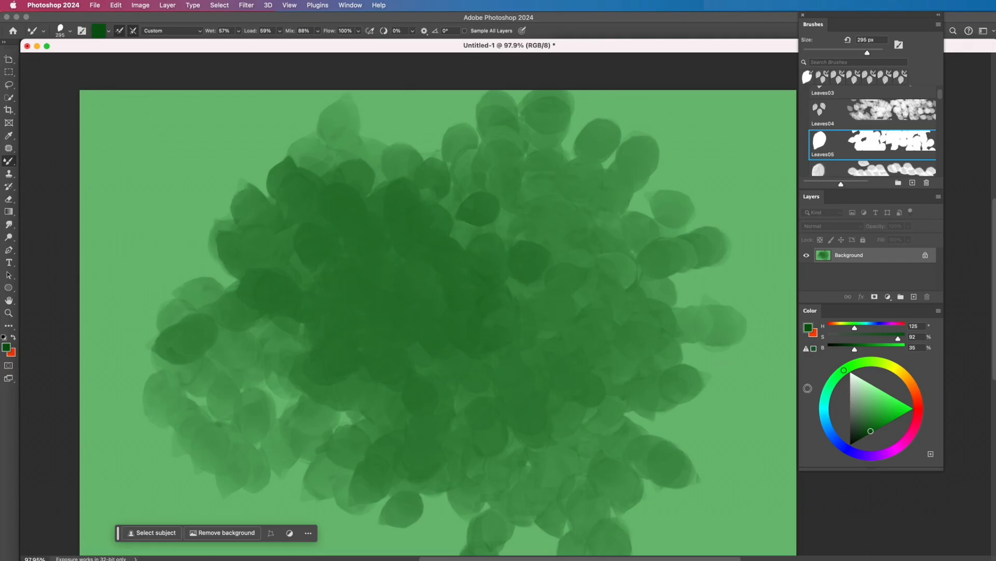
{"action": "mouse_move", "coordinate": [509, 373]}
{"action": "left_mouse_down"}
{"action": "mouse_move", "coordinate": [452, 289]}
{"action": "mouse_move", "coordinate": [519, 249]}
{"action": "mouse_move", "coordinate": [623, 301]}
{"action": "mouse_move", "coordinate": [422, 399]}
{"action": "mouse_move", "coordinate": [280, 223]}
{"action": "mouse_move", "coordinate": [234, 301]}
{"action": "mouse_move", "coordinate": [244, 364]}
{"action": "mouse_move", "coordinate": [412, 377]}
{"action": "mouse_move", "coordinate": [498, 262]}
{"action": "mouse_move", "coordinate": [654, 456]}
{"action": "left_mouse_up"}
{"action": "mouse_move", "coordinate": [521, 366]}
{"action": "left_mouse_down"}
{"action": "mouse_move", "coordinate": [363, 241]}
{"action": "mouse_move", "coordinate": [405, 245]}
{"action": "mouse_move", "coordinate": [529, 301]}
{"action": "mouse_move", "coordinate": [282, 429]}
{"action": "mouse_move", "coordinate": [467, 457]}
{"action": "mouse_move", "coordinate": [499, 337]}
{"action": "mouse_move", "coordinate": [613, 289]}
{"action": "mouse_move", "coordinate": [638, 332]}
{"action": "mouse_move", "coordinate": [384, 229]}
{"action": "mouse_move", "coordinate": [299, 340]}
{"action": "left_mouse_up"}
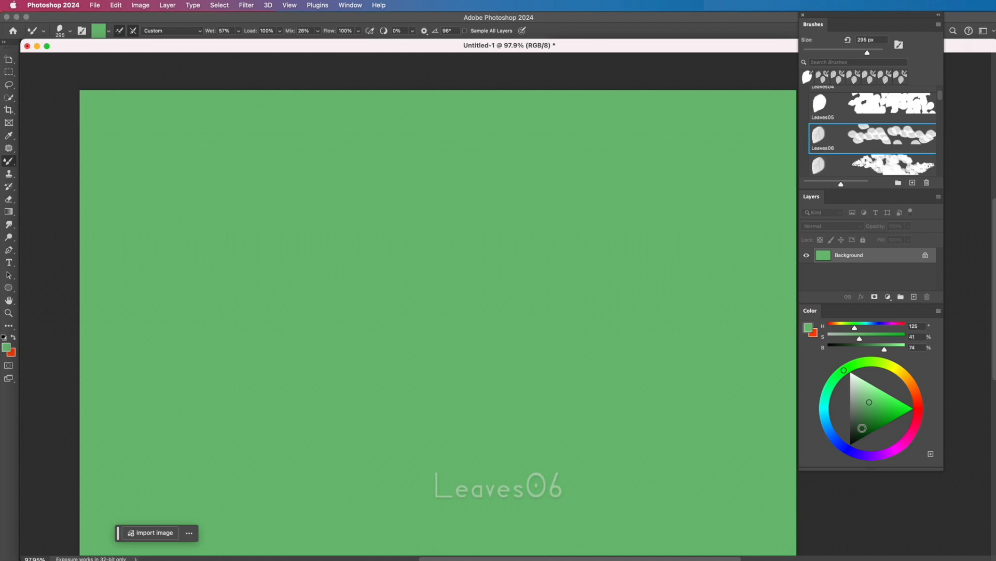
- Pick a very dark green (H 125, S 100, B 18) and paint drooping leaf clusters across the canvas with the Leaves06 brush
{"action": "left_click_drag", "start_coordinate": [863, 428], "coordinate": [864, 440]}
{"action": "mouse_move", "coordinate": [422, 241]}
{"action": "left_mouse_down"}
{"action": "mouse_move", "coordinate": [424, 279]}
{"action": "mouse_move", "coordinate": [431, 250]}
{"action": "mouse_move", "coordinate": [376, 314]}
{"action": "mouse_move", "coordinate": [365, 280]}
{"action": "mouse_move", "coordinate": [393, 221]}
{"action": "mouse_move", "coordinate": [297, 377]}
{"action": "mouse_move", "coordinate": [340, 272]}
{"action": "mouse_move", "coordinate": [284, 280]}
{"action": "mouse_move", "coordinate": [192, 332]}
{"action": "mouse_move", "coordinate": [236, 334]}
{"action": "mouse_move", "coordinate": [157, 406]}
{"action": "left_mouse_up"}
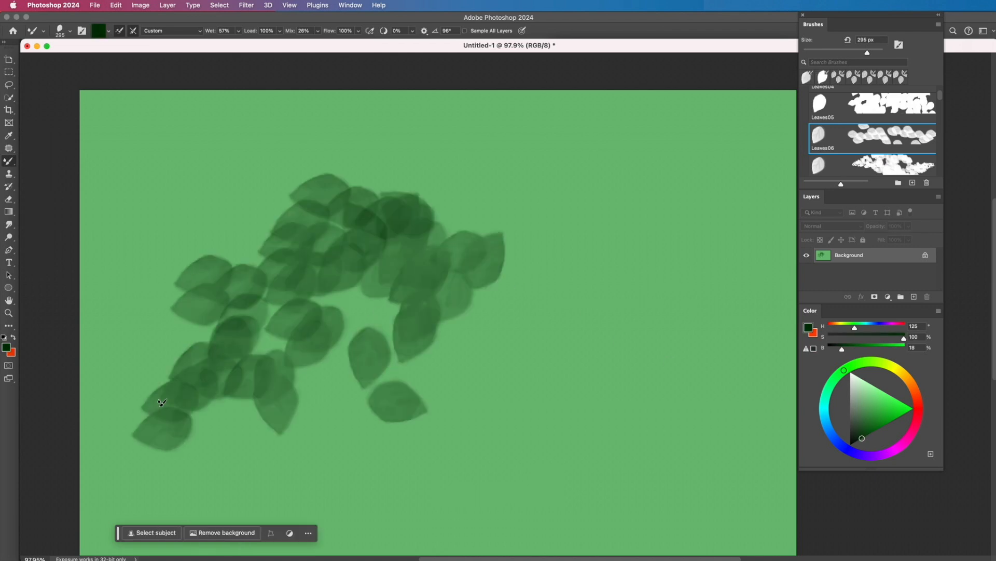
{"action": "mouse_move", "coordinate": [404, 241]}
{"action": "left_mouse_down"}
{"action": "mouse_move", "coordinate": [444, 408]}
{"action": "mouse_move", "coordinate": [459, 320]}
{"action": "mouse_move", "coordinate": [476, 297]}
{"action": "mouse_move", "coordinate": [615, 378]}
{"action": "mouse_move", "coordinate": [485, 236]}
{"action": "mouse_move", "coordinate": [671, 319]}
{"action": "mouse_move", "coordinate": [544, 228]}
{"action": "mouse_move", "coordinate": [680, 190]}
{"action": "mouse_move", "coordinate": [658, 202]}
{"action": "mouse_move", "coordinate": [562, 369]}
{"action": "mouse_move", "coordinate": [486, 303]}
{"action": "mouse_move", "coordinate": [480, 446]}
{"action": "mouse_move", "coordinate": [492, 510]}
{"action": "mouse_move", "coordinate": [439, 302]}
{"action": "mouse_move", "coordinate": [356, 420]}
{"action": "mouse_move", "coordinate": [356, 348]}
{"action": "mouse_move", "coordinate": [250, 455]}
{"action": "mouse_move", "coordinate": [248, 418]}
{"action": "mouse_move", "coordinate": [181, 454]}
{"action": "mouse_move", "coordinate": [232, 274]}
{"action": "mouse_move", "coordinate": [136, 323]}
{"action": "mouse_move", "coordinate": [260, 229]}
{"action": "mouse_move", "coordinate": [305, 167]}
{"action": "mouse_move", "coordinate": [226, 239]}
{"action": "mouse_move", "coordinate": [302, 184]}
{"action": "mouse_move", "coordinate": [371, 159]}
{"action": "mouse_move", "coordinate": [369, 198]}
{"action": "mouse_move", "coordinate": [452, 164]}
{"action": "mouse_move", "coordinate": [494, 250]}
{"action": "mouse_move", "coordinate": [556, 200]}
{"action": "mouse_move", "coordinate": [530, 151]}
{"action": "mouse_move", "coordinate": [591, 346]}
{"action": "mouse_move", "coordinate": [649, 362]}
{"action": "mouse_move", "coordinate": [680, 388]}
{"action": "mouse_move", "coordinate": [670, 328]}
{"action": "mouse_move", "coordinate": [732, 337]}
{"action": "mouse_move", "coordinate": [763, 401]}
{"action": "mouse_move", "coordinate": [791, 413]}
{"action": "left_mouse_up"}
- Layer lighter leaves over the dark Leaves06 foliage, using a muted light green and a vivid green (H 125, S 76, B 59)
{"action": "mouse_move", "coordinate": [542, 253]}
{"action": "left_mouse_down"}
{"action": "mouse_move", "coordinate": [660, 388]}
{"action": "mouse_move", "coordinate": [627, 352]}
{"action": "mouse_move", "coordinate": [608, 280]}
{"action": "mouse_move", "coordinate": [705, 358]}
{"action": "mouse_move", "coordinate": [617, 225]}
{"action": "mouse_move", "coordinate": [734, 305]}
{"action": "mouse_move", "coordinate": [658, 223]}
{"action": "mouse_move", "coordinate": [760, 267]}
{"action": "mouse_move", "coordinate": [651, 175]}
{"action": "mouse_move", "coordinate": [775, 190]}
{"action": "left_mouse_up"}
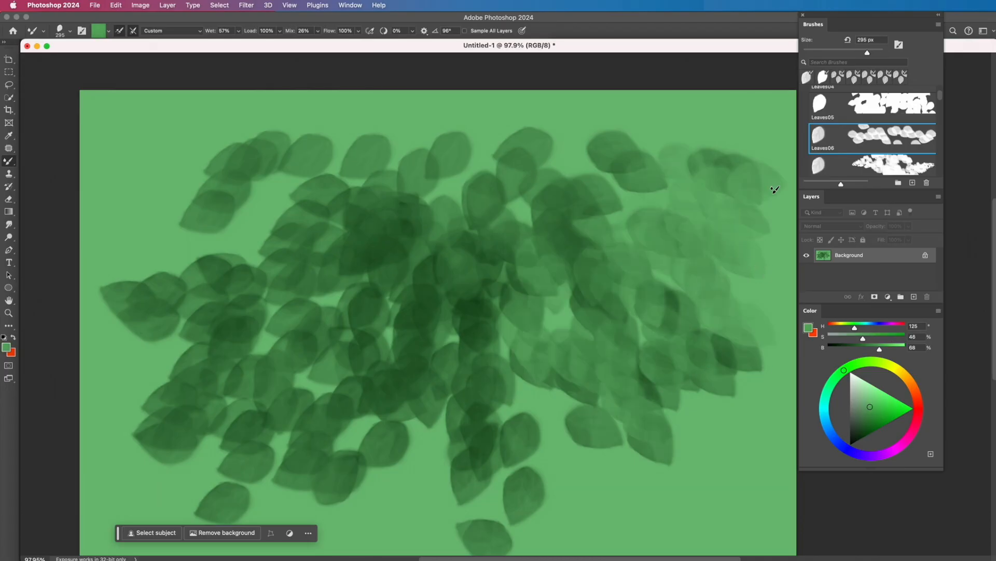
{"action": "mouse_move", "coordinate": [454, 276]}
{"action": "left_mouse_down"}
{"action": "mouse_move", "coordinate": [428, 460]}
{"action": "mouse_move", "coordinate": [540, 382]}
{"action": "mouse_move", "coordinate": [497, 434]}
{"action": "mouse_move", "coordinate": [382, 294]}
{"action": "mouse_move", "coordinate": [338, 275]}
{"action": "mouse_move", "coordinate": [272, 364]}
{"action": "left_mouse_up"}
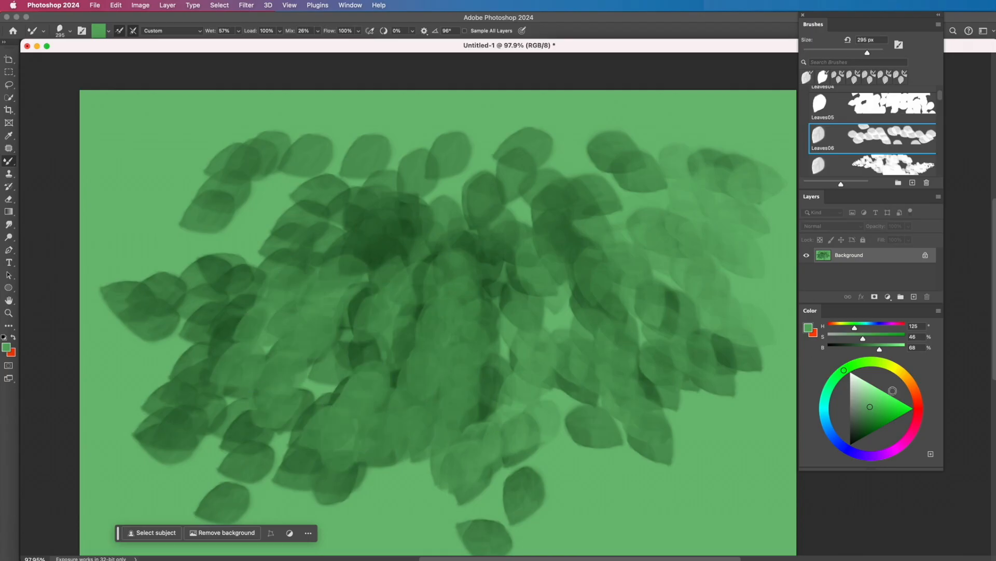
{"action": "left_click_drag", "start_coordinate": [469, 268], "coordinate": [414, 262]}
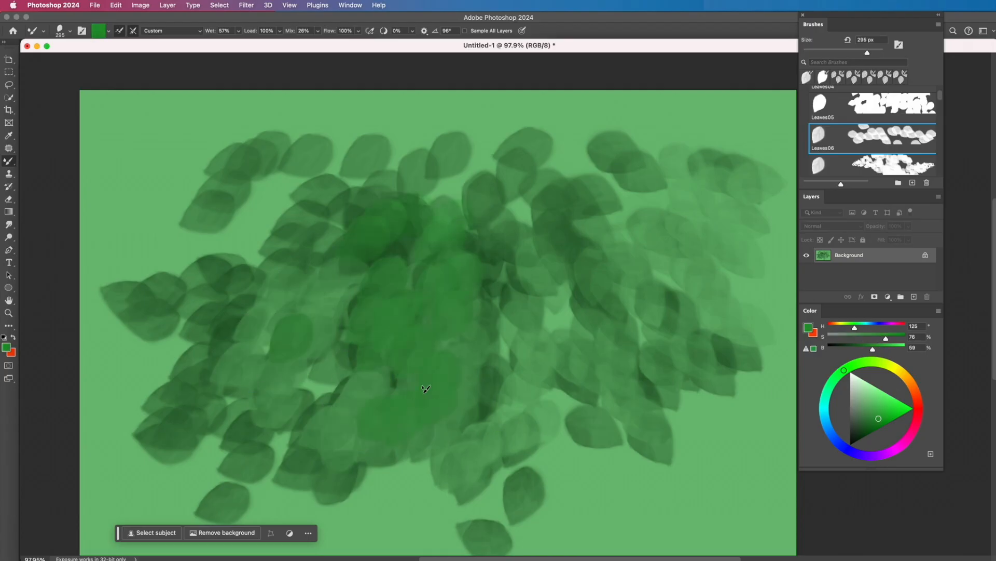
{"action": "left_click_drag", "start_coordinate": [340, 311], "coordinate": [306, 377]}
{"action": "mouse_move", "coordinate": [276, 271]}
{"action": "left_mouse_down"}
{"action": "mouse_move", "coordinate": [182, 340]}
{"action": "mouse_move", "coordinate": [143, 254]}
{"action": "mouse_move", "coordinate": [166, 398]}
{"action": "mouse_move", "coordinate": [212, 363]}
{"action": "mouse_move", "coordinate": [280, 459]}
{"action": "left_mouse_up"}
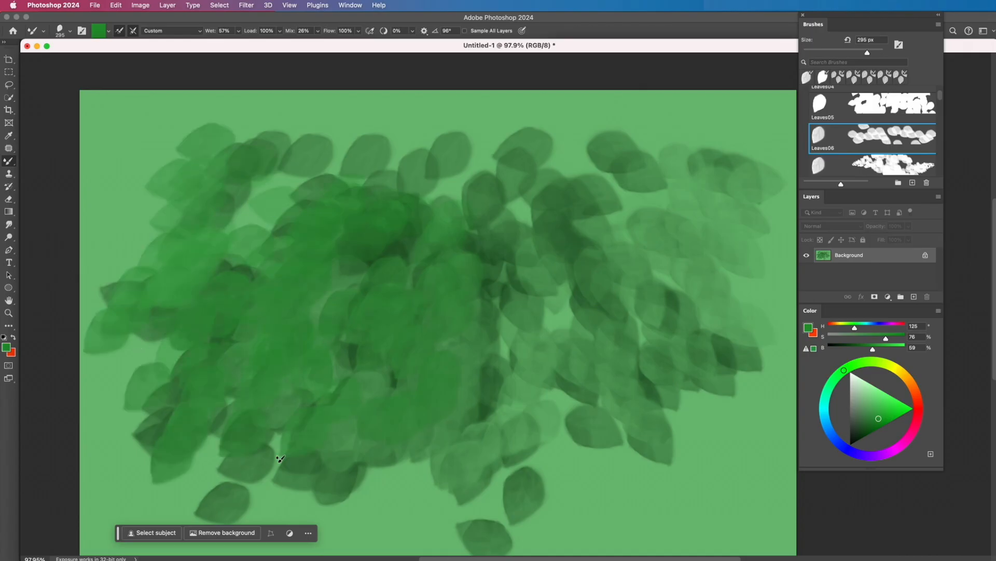
{"action": "mouse_move", "coordinate": [408, 469]}
{"action": "left_mouse_down"}
{"action": "mouse_move", "coordinate": [521, 386]}
{"action": "mouse_move", "coordinate": [620, 437]}
{"action": "mouse_move", "coordinate": [698, 346]}
{"action": "mouse_move", "coordinate": [706, 225]}
{"action": "mouse_move", "coordinate": [636, 177]}
{"action": "mouse_move", "coordinate": [498, 215]}
{"action": "mouse_move", "coordinate": [491, 187]}
{"action": "left_mouse_up"}
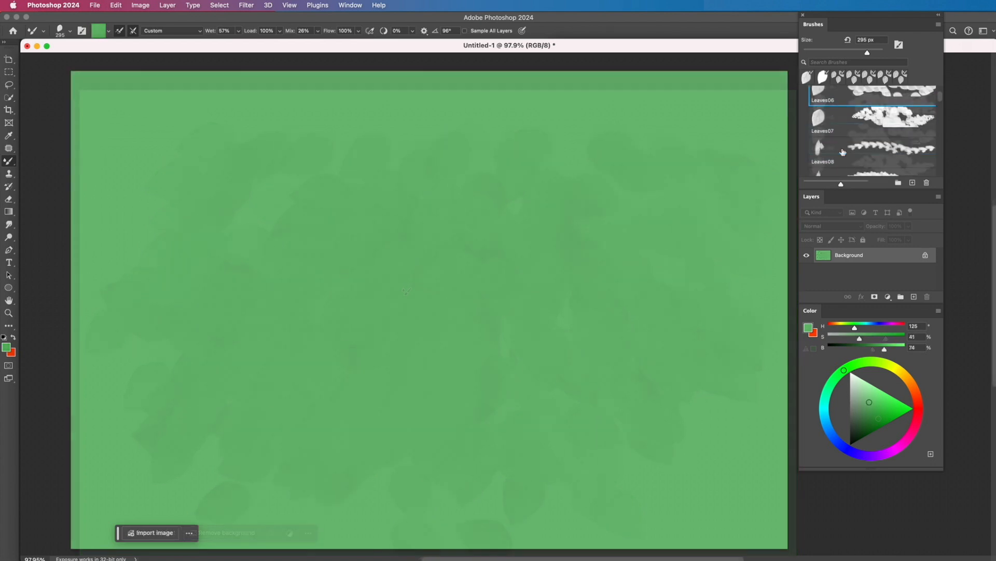
- Paint a broad mass of overlapping dark green leaves (H 125, S 63, B 38) across the canvas with the Leaves07 brush at 295 px
{"action": "left_click", "coordinate": [829, 126]}
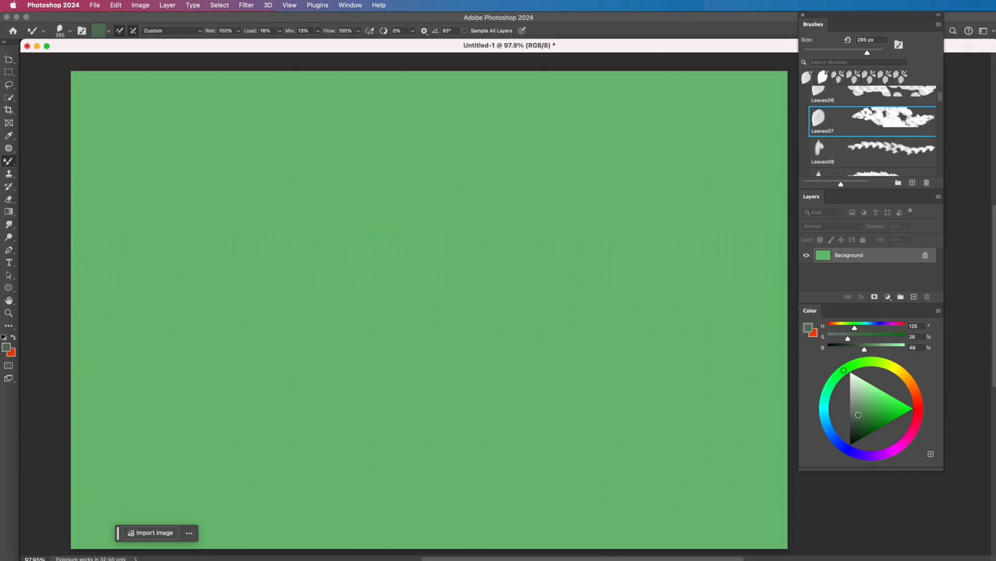
{"action": "mouse_move", "coordinate": [417, 201]}
{"action": "left_mouse_down"}
{"action": "mouse_move", "coordinate": [364, 275]}
{"action": "mouse_move", "coordinate": [280, 218]}
{"action": "mouse_move", "coordinate": [238, 321]}
{"action": "mouse_move", "coordinate": [322, 338]}
{"action": "left_mouse_up"}
{"action": "mouse_move", "coordinate": [374, 279]}
{"action": "left_mouse_down"}
{"action": "mouse_move", "coordinate": [311, 358]}
{"action": "mouse_move", "coordinate": [337, 382]}
{"action": "left_mouse_up"}
{"action": "left_click_drag", "start_coordinate": [449, 264], "coordinate": [388, 405]}
{"action": "left_click_drag", "start_coordinate": [486, 218], "coordinate": [523, 360]}
{"action": "mouse_move", "coordinate": [522, 201]}
{"action": "left_mouse_down"}
{"action": "mouse_move", "coordinate": [608, 304]}
{"action": "mouse_move", "coordinate": [550, 135]}
{"action": "mouse_move", "coordinate": [623, 166]}
{"action": "mouse_move", "coordinate": [670, 329]}
{"action": "mouse_move", "coordinate": [612, 270]}
{"action": "left_mouse_up"}
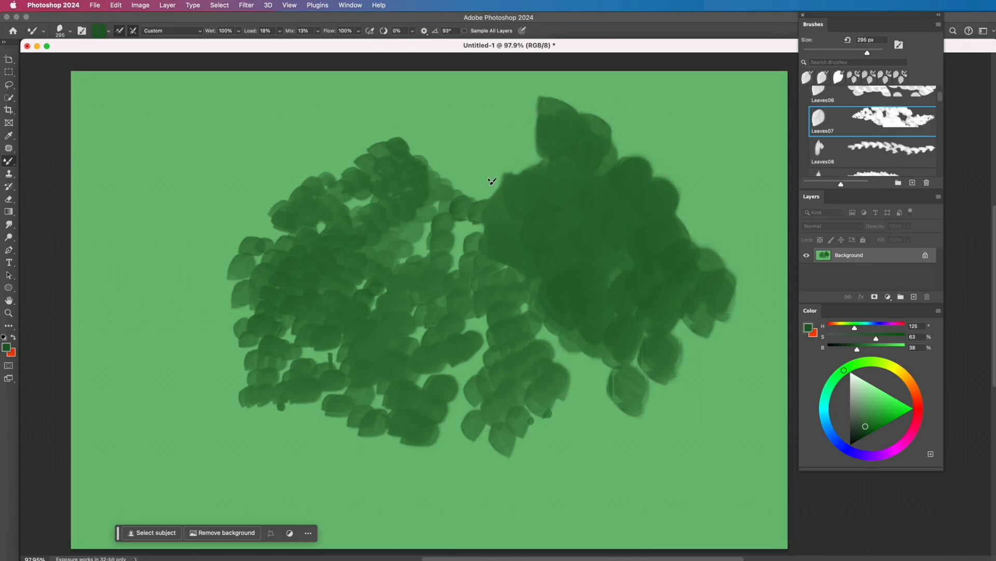
{"action": "left_click_drag", "start_coordinate": [492, 180], "coordinate": [677, 329]}
{"action": "mouse_move", "coordinate": [597, 149]}
{"action": "left_mouse_down"}
{"action": "mouse_move", "coordinate": [752, 239]}
{"action": "mouse_move", "coordinate": [761, 192]}
{"action": "mouse_move", "coordinate": [753, 228]}
{"action": "left_mouse_up"}
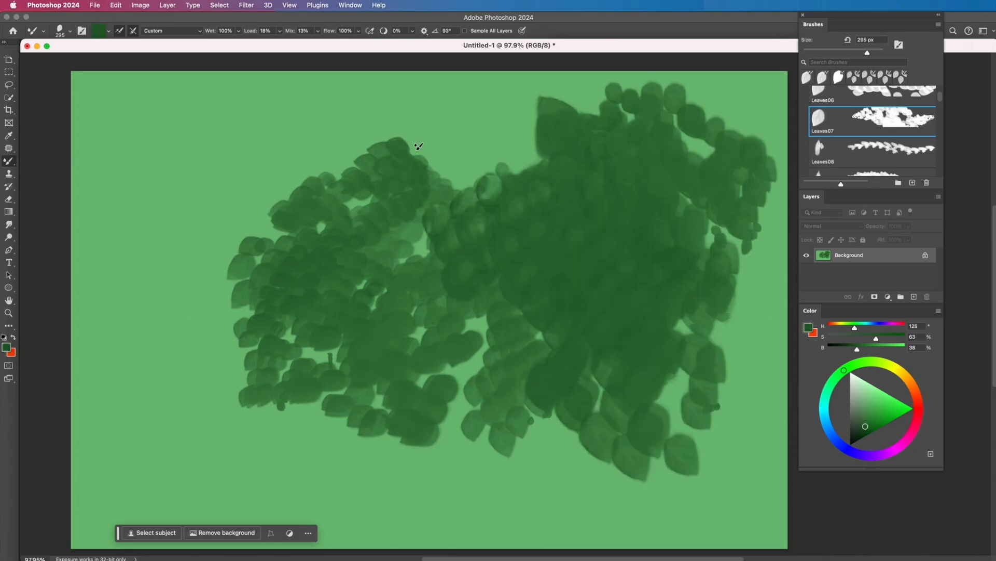
{"action": "left_click_drag", "start_coordinate": [332, 171], "coordinate": [467, 124]}
{"action": "left_click_drag", "start_coordinate": [425, 244], "coordinate": [529, 114]}
{"action": "mouse_move", "coordinate": [430, 145]}
{"action": "left_mouse_down"}
{"action": "mouse_move", "coordinate": [267, 237]}
{"action": "mouse_move", "coordinate": [258, 205]}
{"action": "mouse_move", "coordinate": [179, 266]}
{"action": "mouse_move", "coordinate": [162, 374]}
{"action": "mouse_move", "coordinate": [198, 445]}
{"action": "mouse_move", "coordinate": [405, 533]}
{"action": "mouse_move", "coordinate": [501, 476]}
{"action": "mouse_move", "coordinate": [549, 412]}
{"action": "mouse_move", "coordinate": [696, 456]}
{"action": "mouse_move", "coordinate": [752, 374]}
{"action": "mouse_move", "coordinate": [791, 415]}
{"action": "left_mouse_up"}
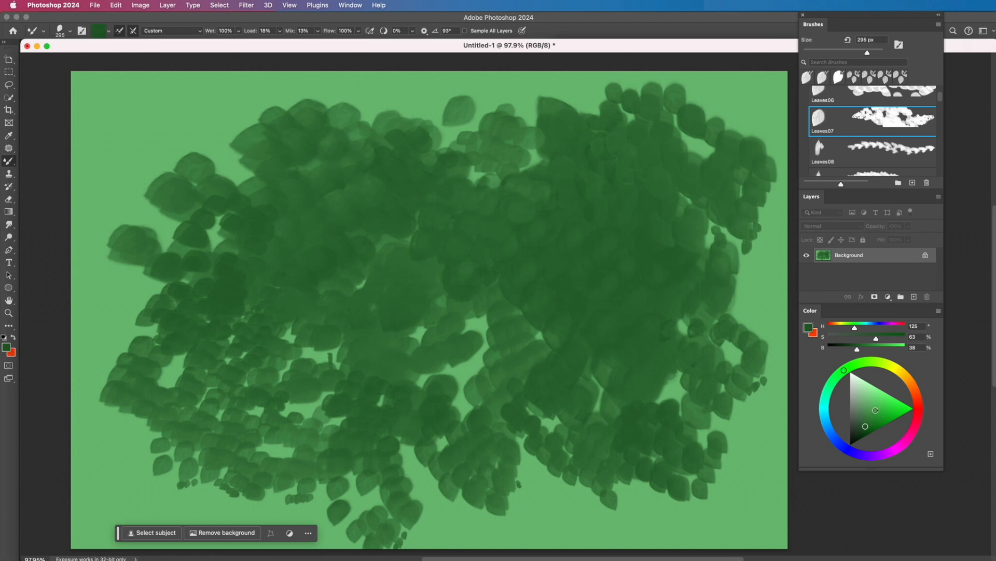
- Layer lighter leaves over the dark Leaves07 foliage, using a bright green, a muted green (H 125, S 37, B 65) and a mid green (H 125, S 60, B 62)
{"action": "mouse_move", "coordinate": [475, 272]}
{"action": "left_mouse_down"}
{"action": "mouse_move", "coordinate": [451, 345]}
{"action": "mouse_move", "coordinate": [504, 498]}
{"action": "mouse_move", "coordinate": [472, 326]}
{"action": "mouse_move", "coordinate": [380, 369]}
{"action": "mouse_move", "coordinate": [401, 262]}
{"action": "mouse_move", "coordinate": [323, 352]}
{"action": "mouse_move", "coordinate": [338, 286]}
{"action": "mouse_move", "coordinate": [273, 322]}
{"action": "mouse_move", "coordinate": [241, 320]}
{"action": "mouse_move", "coordinate": [173, 364]}
{"action": "mouse_move", "coordinate": [192, 318]}
{"action": "left_mouse_up"}
{"action": "mouse_move", "coordinate": [328, 156]}
{"action": "left_mouse_down"}
{"action": "mouse_move", "coordinate": [203, 219]}
{"action": "mouse_move", "coordinate": [253, 186]}
{"action": "mouse_move", "coordinate": [170, 292]}
{"action": "left_mouse_up"}
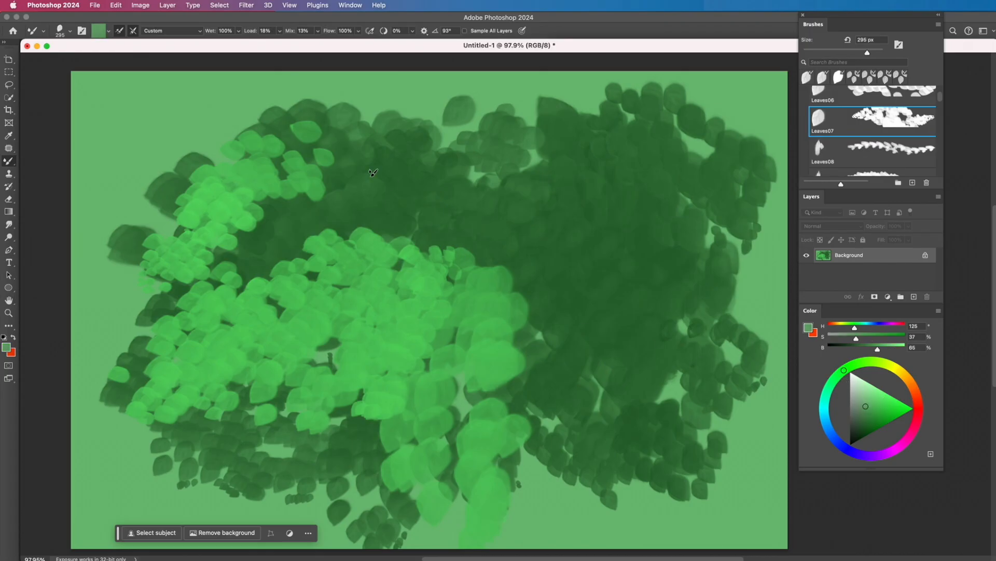
{"action": "left_click_drag", "start_coordinate": [373, 172], "coordinate": [270, 233]}
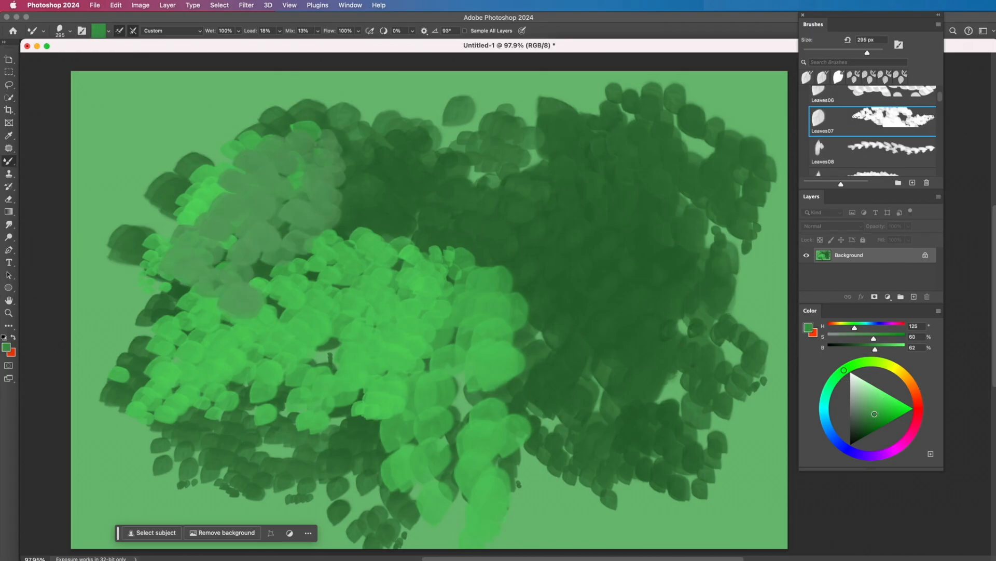
{"action": "mouse_move", "coordinate": [306, 260]}
{"action": "left_mouse_down"}
{"action": "mouse_move", "coordinate": [256, 222]}
{"action": "mouse_move", "coordinate": [332, 187]}
{"action": "mouse_move", "coordinate": [267, 363]}
{"action": "mouse_move", "coordinate": [202, 372]}
{"action": "mouse_move", "coordinate": [104, 488]}
{"action": "left_mouse_up"}
{"action": "mouse_move", "coordinate": [326, 436]}
{"action": "left_mouse_down"}
{"action": "mouse_move", "coordinate": [404, 513]}
{"action": "mouse_move", "coordinate": [531, 499]}
{"action": "mouse_move", "coordinate": [602, 519]}
{"action": "mouse_move", "coordinate": [690, 498]}
{"action": "mouse_move", "coordinate": [742, 467]}
{"action": "mouse_move", "coordinate": [768, 400]}
{"action": "left_mouse_up"}
{"action": "mouse_move", "coordinate": [739, 320]}
{"action": "left_mouse_down"}
{"action": "mouse_move", "coordinate": [747, 271]}
{"action": "mouse_move", "coordinate": [788, 270]}
{"action": "mouse_move", "coordinate": [653, 228]}
{"action": "mouse_move", "coordinate": [535, 148]}
{"action": "mouse_move", "coordinate": [678, 284]}
{"action": "mouse_move", "coordinate": [633, 354]}
{"action": "left_mouse_up"}
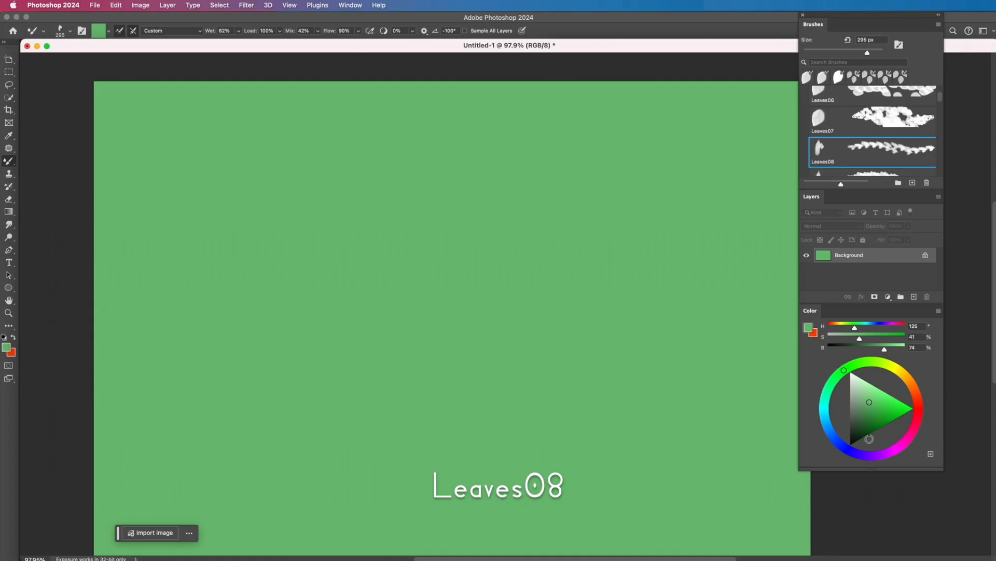
- Paint a cluster of leaves with the Leaves08 brush in dark green (H 125, S 61, B 38), deepening it with H 125, S 90, B 31
{"action": "left_click_drag", "start_coordinate": [867, 414], "coordinate": [868, 425]}
{"action": "mouse_move", "coordinate": [507, 234]}
{"action": "left_mouse_down"}
{"action": "mouse_move", "coordinate": [576, 265]}
{"action": "mouse_move", "coordinate": [537, 285]}
{"action": "mouse_move", "coordinate": [474, 291]}
{"action": "left_mouse_up"}
{"action": "mouse_move", "coordinate": [465, 232]}
{"action": "left_mouse_down"}
{"action": "mouse_move", "coordinate": [490, 227]}
{"action": "mouse_move", "coordinate": [468, 198]}
{"action": "mouse_move", "coordinate": [495, 191]}
{"action": "mouse_move", "coordinate": [561, 216]}
{"action": "mouse_move", "coordinate": [603, 200]}
{"action": "mouse_move", "coordinate": [495, 218]}
{"action": "left_mouse_up"}
{"action": "mouse_move", "coordinate": [416, 203]}
{"action": "left_mouse_down"}
{"action": "mouse_move", "coordinate": [381, 233]}
{"action": "mouse_move", "coordinate": [357, 280]}
{"action": "mouse_move", "coordinate": [408, 255]}
{"action": "mouse_move", "coordinate": [394, 331]}
{"action": "left_mouse_up"}
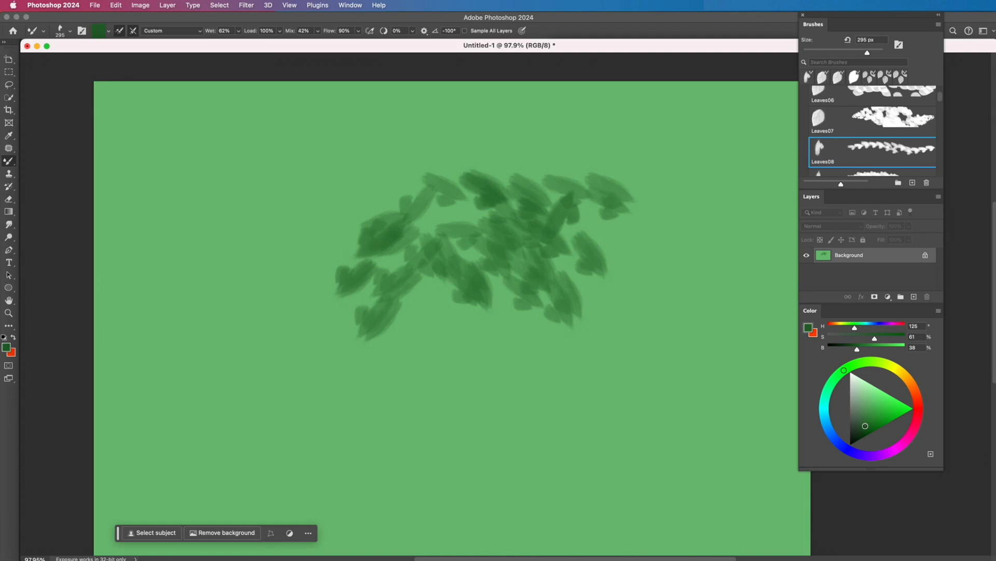
{"action": "mouse_move", "coordinate": [432, 220]}
{"action": "left_mouse_down"}
{"action": "mouse_move", "coordinate": [378, 288]}
{"action": "mouse_move", "coordinate": [417, 212]}
{"action": "mouse_move", "coordinate": [354, 234]}
{"action": "mouse_move", "coordinate": [386, 202]}
{"action": "mouse_move", "coordinate": [373, 200]}
{"action": "mouse_move", "coordinate": [334, 224]}
{"action": "mouse_move", "coordinate": [352, 242]}
{"action": "mouse_move", "coordinate": [345, 259]}
{"action": "mouse_move", "coordinate": [374, 266]}
{"action": "mouse_move", "coordinate": [338, 304]}
{"action": "mouse_move", "coordinate": [410, 278]}
{"action": "mouse_move", "coordinate": [402, 299]}
{"action": "mouse_move", "coordinate": [423, 302]}
{"action": "mouse_move", "coordinate": [443, 325]}
{"action": "mouse_move", "coordinate": [464, 325]}
{"action": "mouse_move", "coordinate": [456, 229]}
{"action": "mouse_move", "coordinate": [476, 230]}
{"action": "mouse_move", "coordinate": [474, 176]}
{"action": "mouse_move", "coordinate": [536, 178]}
{"action": "mouse_move", "coordinate": [549, 163]}
{"action": "mouse_move", "coordinate": [593, 183]}
{"action": "mouse_move", "coordinate": [541, 240]}
{"action": "mouse_move", "coordinate": [498, 250]}
{"action": "mouse_move", "coordinate": [499, 302]}
{"action": "left_mouse_up"}
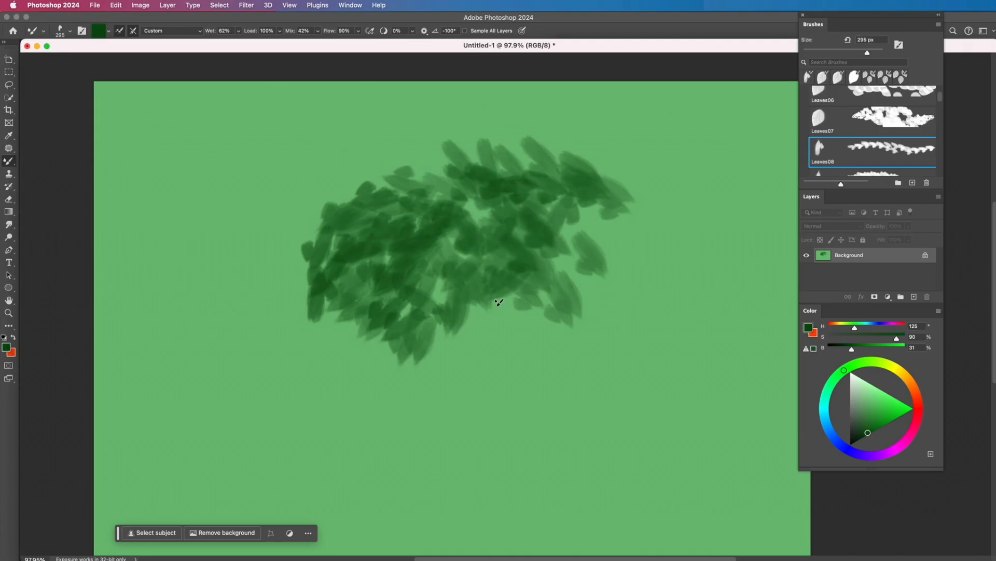
{"action": "mouse_move", "coordinate": [552, 283]}
{"action": "left_mouse_down"}
{"action": "mouse_move", "coordinate": [630, 260]}
{"action": "mouse_move", "coordinate": [642, 239]}
{"action": "left_mouse_up"}
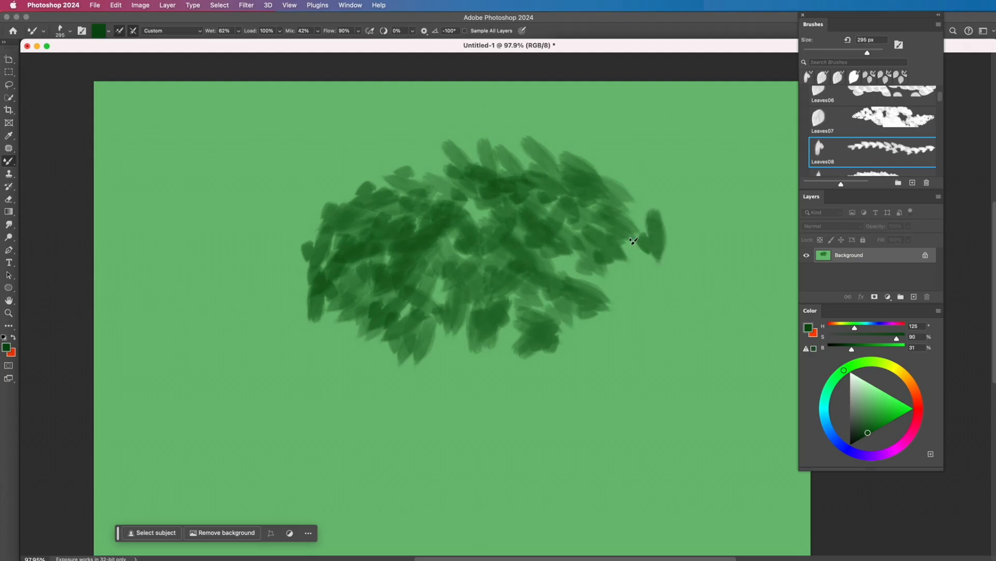
{"action": "left_click_drag", "start_coordinate": [458, 332], "coordinate": [446, 352]}
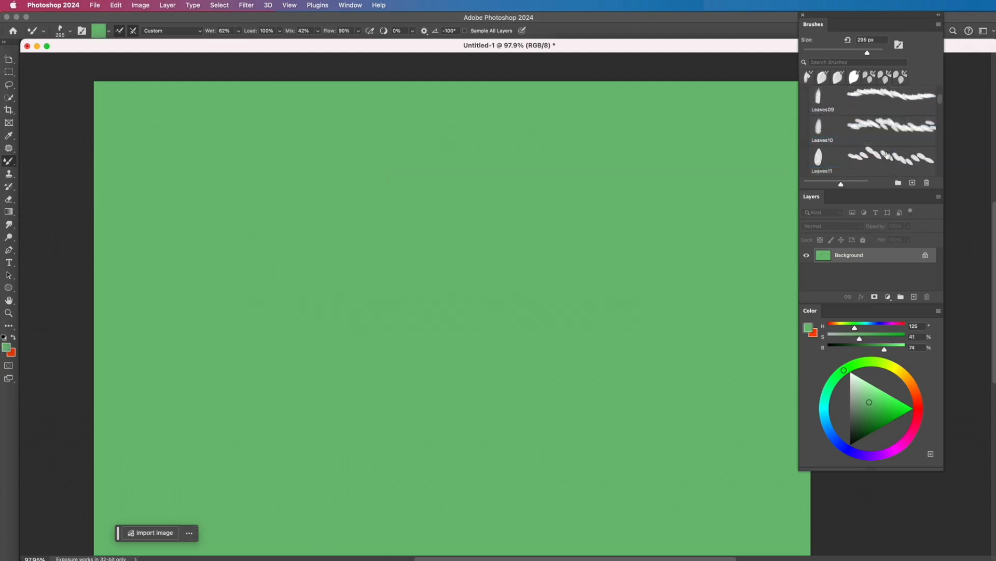
- Select the Leaves09 brush and paint sample foliage with it at 295 px in a darker green
{"action": "scroll", "coordinate": [888, 154], "scroll_direction": "up", "scroll_amount": 1}
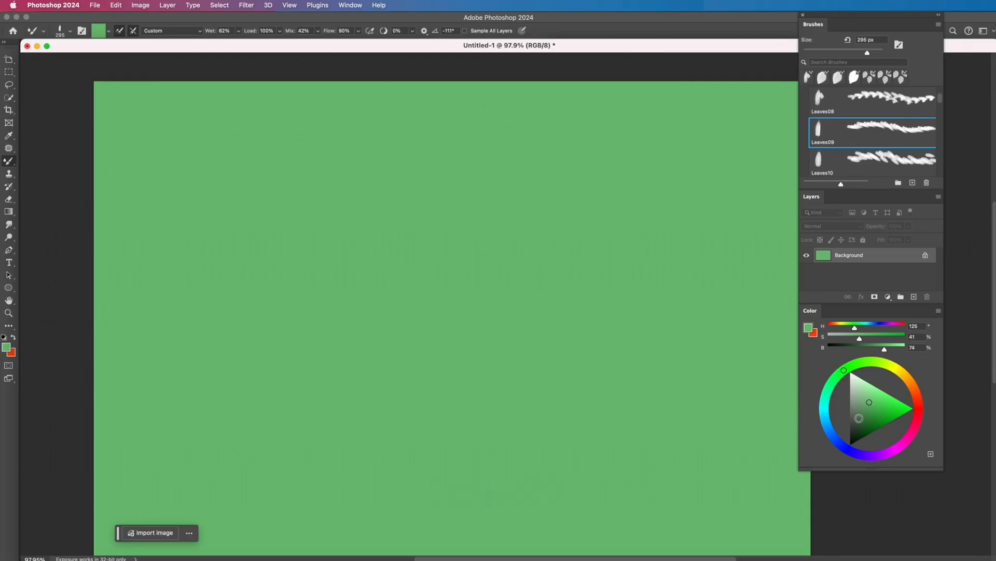
{"action": "mouse_move", "coordinate": [422, 229]}
{"action": "left_mouse_down"}
{"action": "mouse_move", "coordinate": [379, 349]}
{"action": "mouse_move", "coordinate": [440, 363]}
{"action": "mouse_move", "coordinate": [413, 374]}
{"action": "mouse_move", "coordinate": [356, 334]}
{"action": "mouse_move", "coordinate": [332, 301]}
{"action": "mouse_move", "coordinate": [344, 275]}
{"action": "mouse_move", "coordinate": [329, 271]}
{"action": "mouse_move", "coordinate": [313, 288]}
{"action": "mouse_move", "coordinate": [301, 338]}
{"action": "mouse_move", "coordinate": [358, 474]}
{"action": "mouse_move", "coordinate": [327, 418]}
{"action": "mouse_move", "coordinate": [415, 387]}
{"action": "mouse_move", "coordinate": [468, 391]}
{"action": "mouse_move", "coordinate": [485, 334]}
{"action": "mouse_move", "coordinate": [474, 318]}
{"action": "mouse_move", "coordinate": [498, 281]}
{"action": "mouse_move", "coordinate": [464, 261]}
{"action": "mouse_move", "coordinate": [540, 400]}
{"action": "mouse_move", "coordinate": [489, 350]}
{"action": "mouse_move", "coordinate": [507, 260]}
{"action": "mouse_move", "coordinate": [530, 269]}
{"action": "mouse_move", "coordinate": [440, 325]}
{"action": "mouse_move", "coordinate": [422, 430]}
{"action": "mouse_move", "coordinate": [407, 328]}
{"action": "left_mouse_up"}
{"action": "mouse_move", "coordinate": [392, 255]}
{"action": "left_mouse_down"}
{"action": "mouse_move", "coordinate": [337, 244]}
{"action": "mouse_move", "coordinate": [296, 273]}
{"action": "left_mouse_up"}
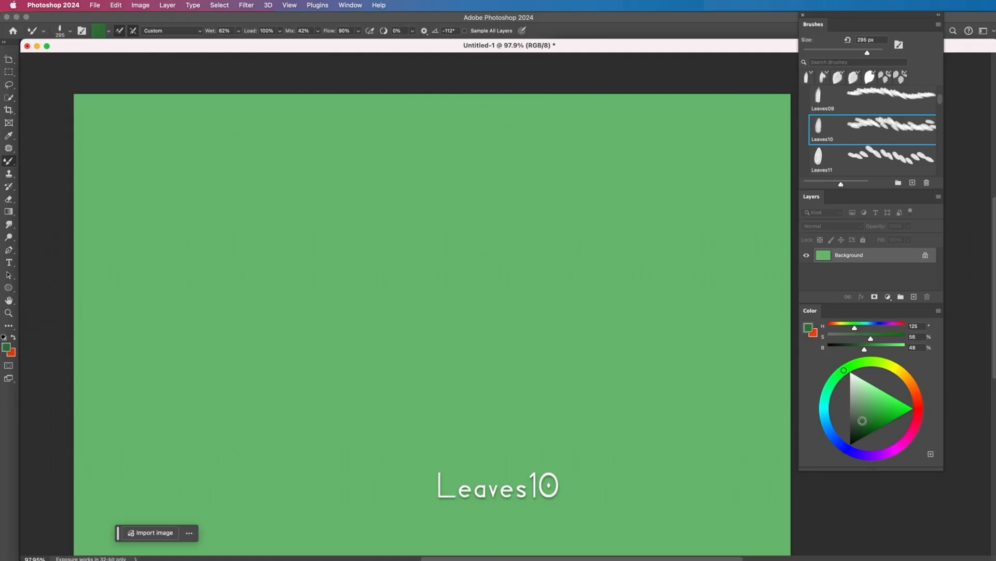
- Paint fanned, drooping leaves in muted dark greens (H 125, S 50, B 44) with the Leaves10 brush at 295 px
{"action": "mouse_move", "coordinate": [460, 261]}
{"action": "left_mouse_down"}
{"action": "mouse_move", "coordinate": [540, 325]}
{"action": "mouse_move", "coordinate": [467, 362]}
{"action": "mouse_move", "coordinate": [372, 333]}
{"action": "mouse_move", "coordinate": [389, 251]}
{"action": "mouse_move", "coordinate": [311, 289]}
{"action": "mouse_move", "coordinate": [438, 155]}
{"action": "mouse_move", "coordinate": [389, 160]}
{"action": "mouse_move", "coordinate": [306, 238]}
{"action": "mouse_move", "coordinate": [311, 307]}
{"action": "mouse_move", "coordinate": [380, 332]}
{"action": "mouse_move", "coordinate": [427, 407]}
{"action": "mouse_move", "coordinate": [507, 401]}
{"action": "mouse_move", "coordinate": [465, 207]}
{"action": "mouse_move", "coordinate": [574, 260]}
{"action": "mouse_move", "coordinate": [608, 359]}
{"action": "left_mouse_up"}
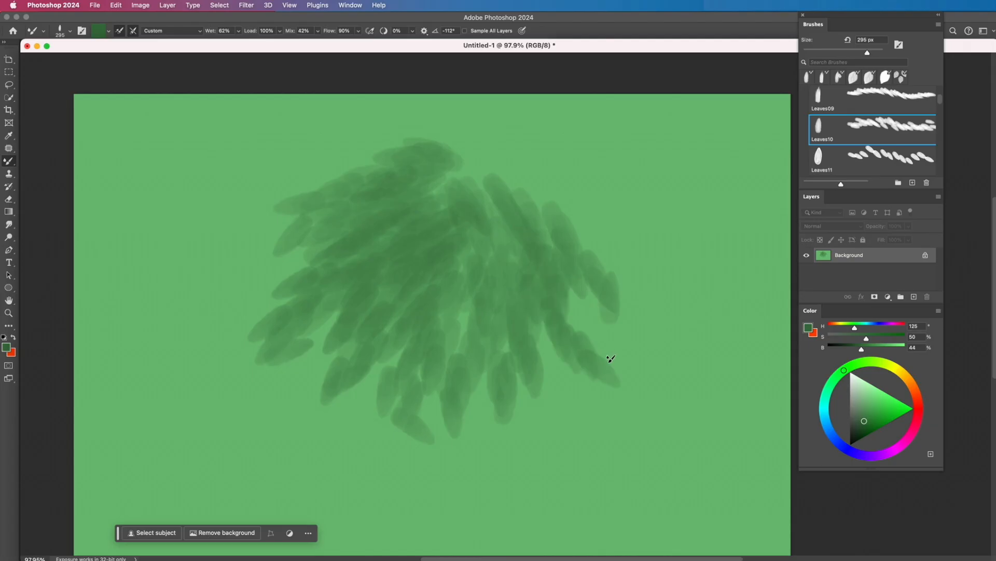
{"action": "mouse_move", "coordinate": [533, 275]}
{"action": "left_mouse_down"}
{"action": "mouse_move", "coordinate": [581, 344]}
{"action": "mouse_move", "coordinate": [537, 257]}
{"action": "mouse_move", "coordinate": [585, 309]}
{"action": "mouse_move", "coordinate": [560, 252]}
{"action": "mouse_move", "coordinate": [503, 184]}
{"action": "mouse_move", "coordinate": [576, 254]}
{"action": "mouse_move", "coordinate": [544, 217]}
{"action": "mouse_move", "coordinate": [650, 295]}
{"action": "mouse_move", "coordinate": [608, 275]}
{"action": "mouse_move", "coordinate": [610, 361]}
{"action": "left_mouse_up"}
{"action": "mouse_move", "coordinate": [327, 188]}
{"action": "left_mouse_down"}
{"action": "mouse_move", "coordinate": [274, 327]}
{"action": "mouse_move", "coordinate": [311, 270]}
{"action": "mouse_move", "coordinate": [338, 260]}
{"action": "mouse_move", "coordinate": [383, 265]}
{"action": "mouse_move", "coordinate": [336, 400]}
{"action": "mouse_move", "coordinate": [404, 238]}
{"action": "mouse_move", "coordinate": [382, 224]}
{"action": "left_mouse_up"}
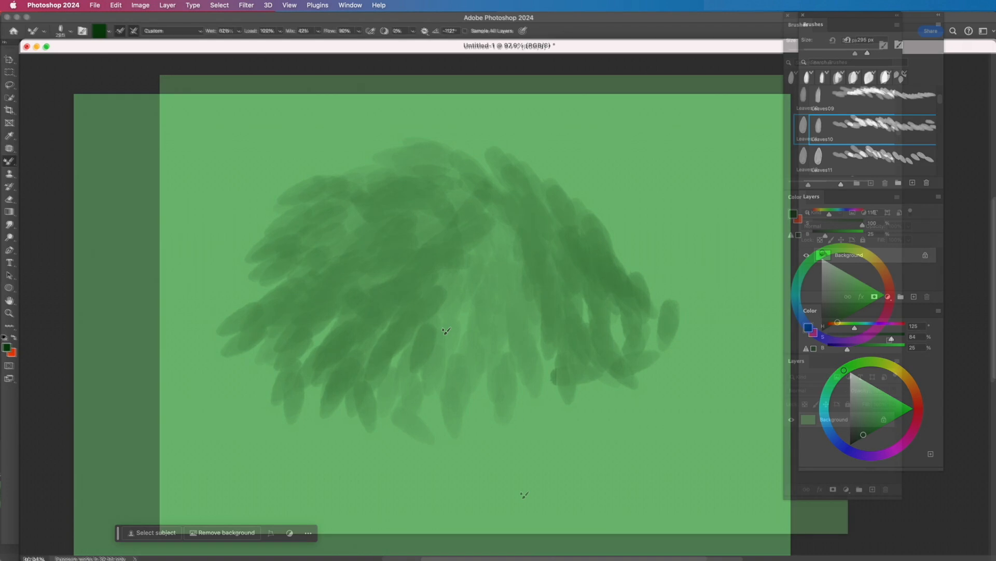
- Paint overlapping very dark green leaves (H 116, S 100, B 25) on the fresh canvas with the Leaves11 brush
{"action": "mouse_move", "coordinate": [436, 195]}
{"action": "left_mouse_down"}
{"action": "mouse_move", "coordinate": [439, 180]}
{"action": "mouse_move", "coordinate": [416, 199]}
{"action": "mouse_move", "coordinate": [403, 251]}
{"action": "mouse_move", "coordinate": [395, 244]}
{"action": "mouse_move", "coordinate": [363, 259]}
{"action": "mouse_move", "coordinate": [400, 268]}
{"action": "mouse_move", "coordinate": [451, 229]}
{"action": "mouse_move", "coordinate": [521, 258]}
{"action": "mouse_move", "coordinate": [525, 225]}
{"action": "mouse_move", "coordinate": [574, 203]}
{"action": "mouse_move", "coordinate": [566, 233]}
{"action": "mouse_move", "coordinate": [534, 197]}
{"action": "mouse_move", "coordinate": [615, 248]}
{"action": "mouse_move", "coordinate": [614, 234]}
{"action": "left_mouse_up"}
{"action": "mouse_move", "coordinate": [530, 245]}
{"action": "left_mouse_down"}
{"action": "mouse_move", "coordinate": [576, 263]}
{"action": "mouse_move", "coordinate": [467, 273]}
{"action": "left_mouse_up"}
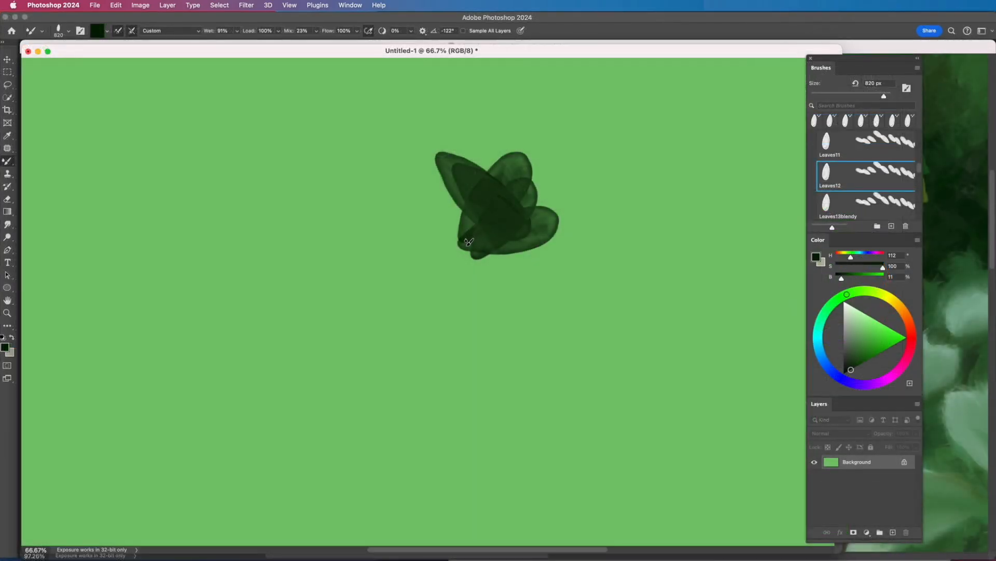
- Paint large, near-black green leaves (H 112, S 100, B 11) in two descending branches with the Leaves12 brush at 820 px
{"action": "left_click_drag", "start_coordinate": [491, 213], "coordinate": [452, 280]}
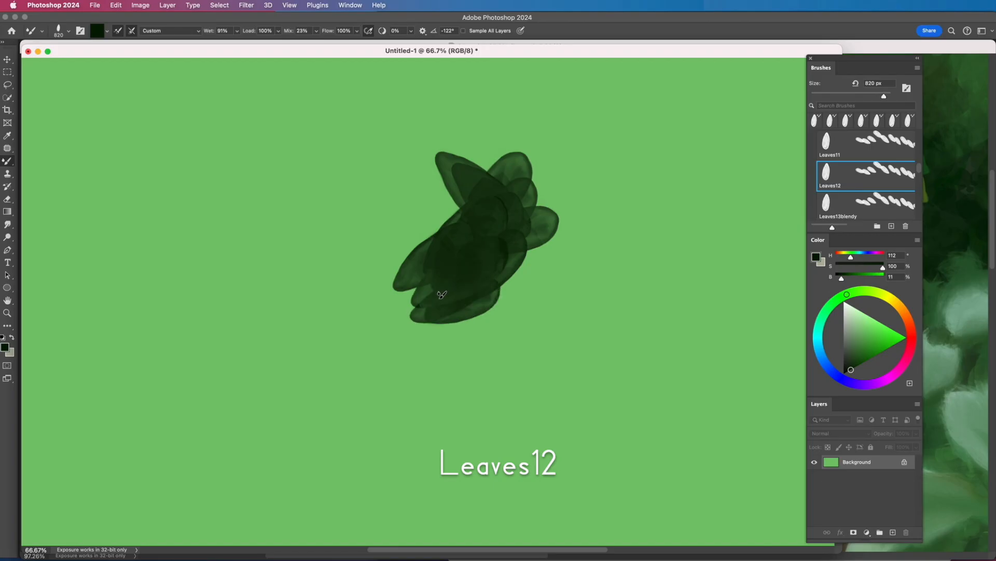
{"action": "mouse_move", "coordinate": [431, 313]}
{"action": "left_mouse_down"}
{"action": "mouse_move", "coordinate": [382, 377]}
{"action": "mouse_move", "coordinate": [381, 430]}
{"action": "left_mouse_up"}
{"action": "mouse_move", "coordinate": [518, 223]}
{"action": "left_mouse_down"}
{"action": "mouse_move", "coordinate": [509, 243]}
{"action": "mouse_move", "coordinate": [540, 307]}
{"action": "left_mouse_up"}
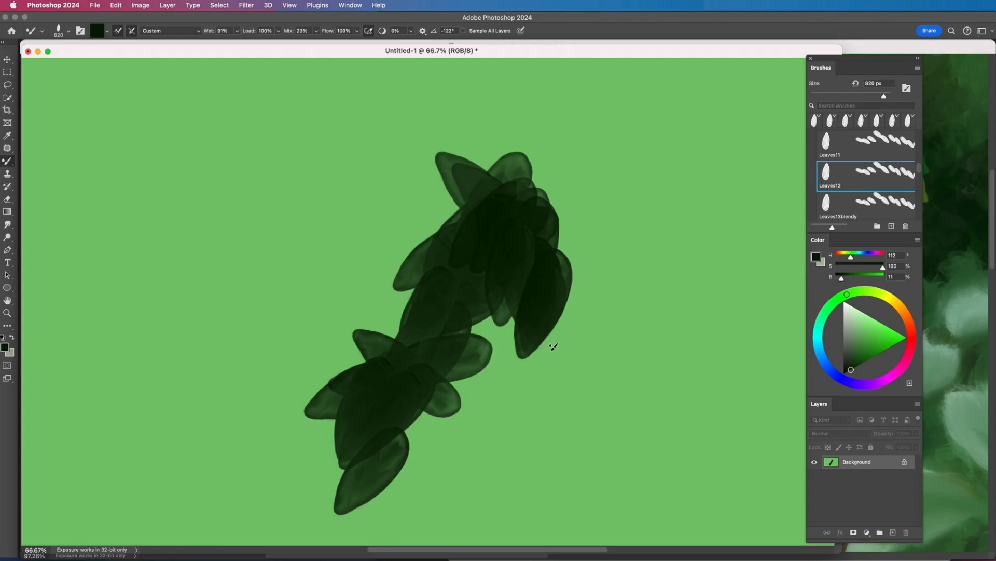
{"action": "left_click_drag", "start_coordinate": [553, 346], "coordinate": [557, 353]}
{"action": "left_click_drag", "start_coordinate": [580, 395], "coordinate": [584, 415]}
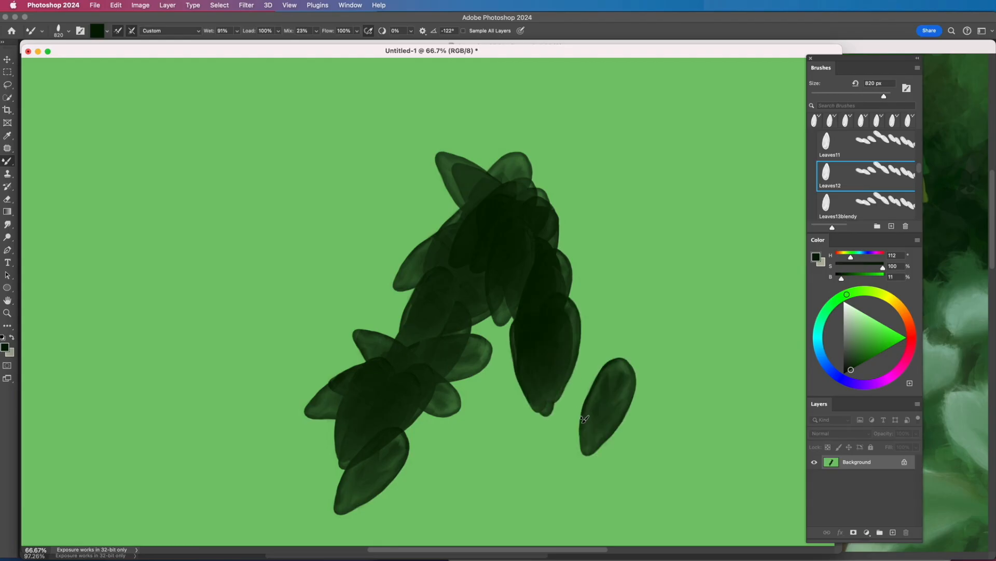
{"action": "mouse_move", "coordinate": [480, 296]}
{"action": "left_mouse_down"}
{"action": "mouse_move", "coordinate": [498, 364]}
{"action": "mouse_move", "coordinate": [553, 436]}
{"action": "mouse_move", "coordinate": [590, 446]}
{"action": "left_mouse_up"}
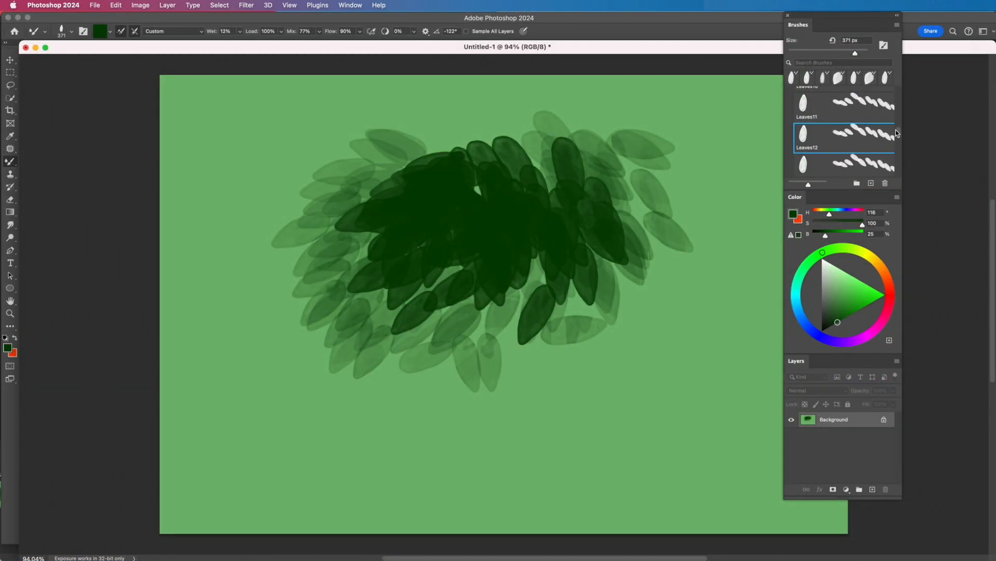
- Blend the dark leaf cluster outward into softer leaves with the Leaves13blendy brush at 371 px
{"action": "scroll", "coordinate": [897, 133], "scroll_direction": "down", "scroll_amount": 2}
{"action": "left_click", "coordinate": [864, 134]}
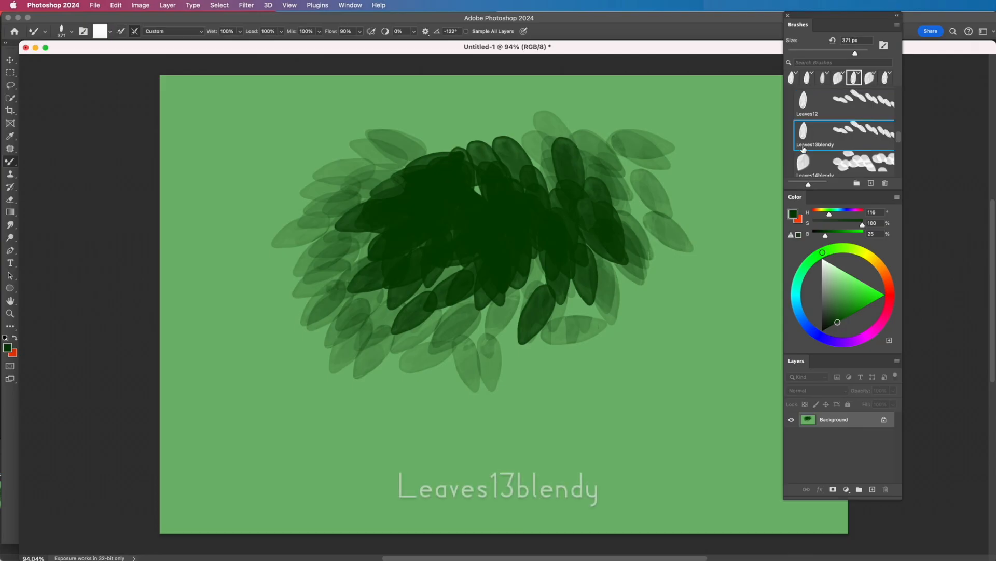
{"action": "mouse_move", "coordinate": [646, 204]}
{"action": "left_mouse_down"}
{"action": "mouse_move", "coordinate": [696, 270]}
{"action": "mouse_move", "coordinate": [646, 322]}
{"action": "mouse_move", "coordinate": [602, 265]}
{"action": "mouse_move", "coordinate": [585, 309]}
{"action": "mouse_move", "coordinate": [542, 281]}
{"action": "mouse_move", "coordinate": [524, 311]}
{"action": "mouse_move", "coordinate": [503, 296]}
{"action": "mouse_move", "coordinate": [511, 188]}
{"action": "mouse_move", "coordinate": [457, 353]}
{"action": "mouse_move", "coordinate": [446, 311]}
{"action": "mouse_move", "coordinate": [373, 332]}
{"action": "mouse_move", "coordinate": [404, 224]}
{"action": "mouse_move", "coordinate": [312, 343]}
{"action": "mouse_move", "coordinate": [280, 291]}
{"action": "mouse_move", "coordinate": [275, 244]}
{"action": "mouse_move", "coordinate": [343, 234]}
{"action": "mouse_move", "coordinate": [395, 198]}
{"action": "mouse_move", "coordinate": [363, 296]}
{"action": "mouse_move", "coordinate": [414, 285]}
{"action": "mouse_move", "coordinate": [441, 358]}
{"action": "mouse_move", "coordinate": [497, 305]}
{"action": "left_mouse_up"}
{"action": "mouse_move", "coordinate": [544, 281]}
{"action": "left_mouse_down"}
{"action": "mouse_move", "coordinate": [583, 247]}
{"action": "mouse_move", "coordinate": [548, 182]}
{"action": "mouse_move", "coordinate": [552, 150]}
{"action": "mouse_move", "coordinate": [707, 256]}
{"action": "mouse_move", "coordinate": [656, 275]}
{"action": "mouse_move", "coordinate": [672, 315]}
{"action": "mouse_move", "coordinate": [623, 323]}
{"action": "mouse_move", "coordinate": [616, 343]}
{"action": "mouse_move", "coordinate": [569, 354]}
{"action": "mouse_move", "coordinate": [535, 383]}
{"action": "mouse_move", "coordinate": [595, 362]}
{"action": "mouse_move", "coordinate": [600, 372]}
{"action": "mouse_move", "coordinate": [462, 361]}
{"action": "mouse_move", "coordinate": [408, 395]}
{"action": "mouse_move", "coordinate": [373, 392]}
{"action": "left_mouse_up"}
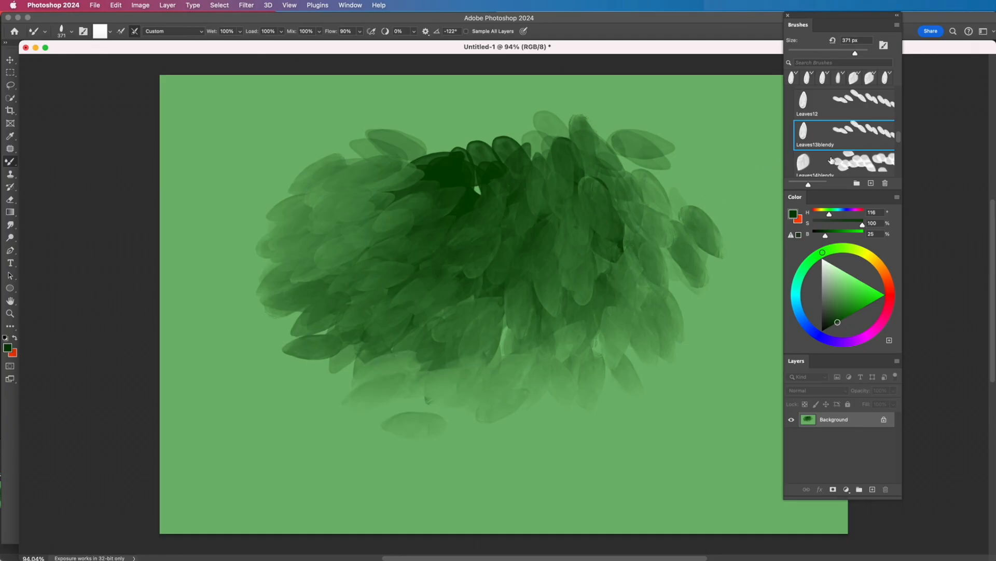
- Soften the foliage further into broad rounded leaves with the Leaves14blendy brush at 371 px
{"action": "left_click", "coordinate": [837, 161]}
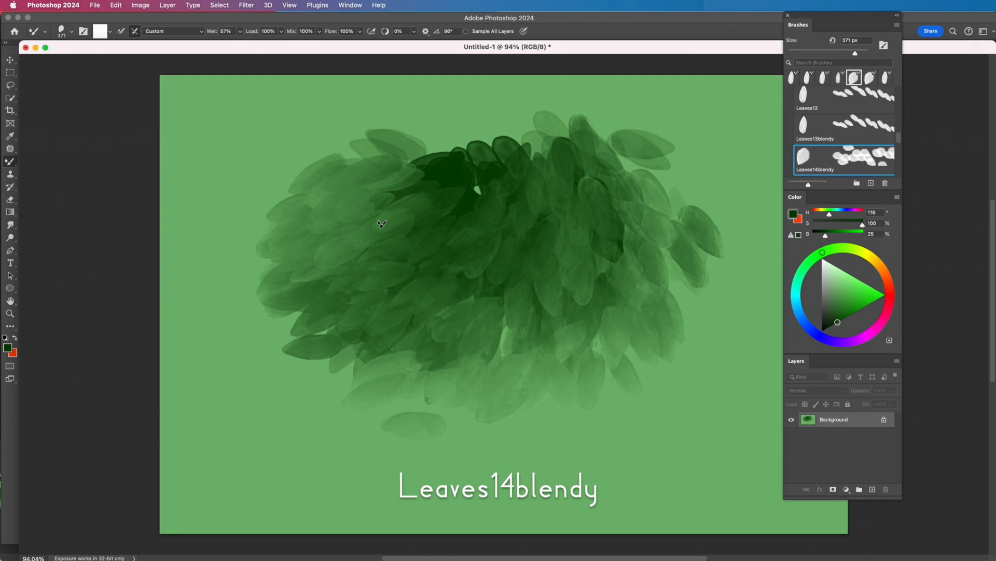
{"action": "mouse_move", "coordinate": [347, 183]}
{"action": "left_mouse_down"}
{"action": "mouse_move", "coordinate": [286, 212]}
{"action": "mouse_move", "coordinate": [287, 302]}
{"action": "mouse_move", "coordinate": [317, 324]}
{"action": "mouse_move", "coordinate": [319, 347]}
{"action": "mouse_move", "coordinate": [389, 219]}
{"action": "mouse_move", "coordinate": [346, 266]}
{"action": "mouse_move", "coordinate": [355, 245]}
{"action": "mouse_move", "coordinate": [357, 295]}
{"action": "mouse_move", "coordinate": [379, 349]}
{"action": "mouse_move", "coordinate": [394, 300]}
{"action": "mouse_move", "coordinate": [393, 355]}
{"action": "mouse_move", "coordinate": [433, 286]}
{"action": "mouse_move", "coordinate": [453, 392]}
{"action": "mouse_move", "coordinate": [464, 289]}
{"action": "mouse_move", "coordinate": [484, 374]}
{"action": "mouse_move", "coordinate": [503, 376]}
{"action": "mouse_move", "coordinate": [418, 390]}
{"action": "mouse_move", "coordinate": [464, 380]}
{"action": "mouse_move", "coordinate": [540, 413]}
{"action": "mouse_move", "coordinate": [532, 368]}
{"action": "mouse_move", "coordinate": [554, 364]}
{"action": "mouse_move", "coordinate": [562, 336]}
{"action": "mouse_move", "coordinate": [506, 190]}
{"action": "mouse_move", "coordinate": [487, 252]}
{"action": "mouse_move", "coordinate": [466, 183]}
{"action": "mouse_move", "coordinate": [403, 197]}
{"action": "mouse_move", "coordinate": [477, 237]}
{"action": "mouse_move", "coordinate": [518, 204]}
{"action": "mouse_move", "coordinate": [569, 293]}
{"action": "mouse_move", "coordinate": [549, 198]}
{"action": "mouse_move", "coordinate": [632, 253]}
{"action": "mouse_move", "coordinate": [588, 201]}
{"action": "mouse_move", "coordinate": [623, 223]}
{"action": "mouse_move", "coordinate": [648, 207]}
{"action": "mouse_move", "coordinate": [601, 174]}
{"action": "mouse_move", "coordinate": [694, 201]}
{"action": "mouse_move", "coordinate": [629, 187]}
{"action": "mouse_move", "coordinate": [698, 227]}
{"action": "mouse_move", "coordinate": [639, 233]}
{"action": "mouse_move", "coordinate": [709, 309]}
{"action": "mouse_move", "coordinate": [704, 349]}
{"action": "mouse_move", "coordinate": [633, 337]}
{"action": "mouse_move", "coordinate": [639, 356]}
{"action": "left_mouse_up"}
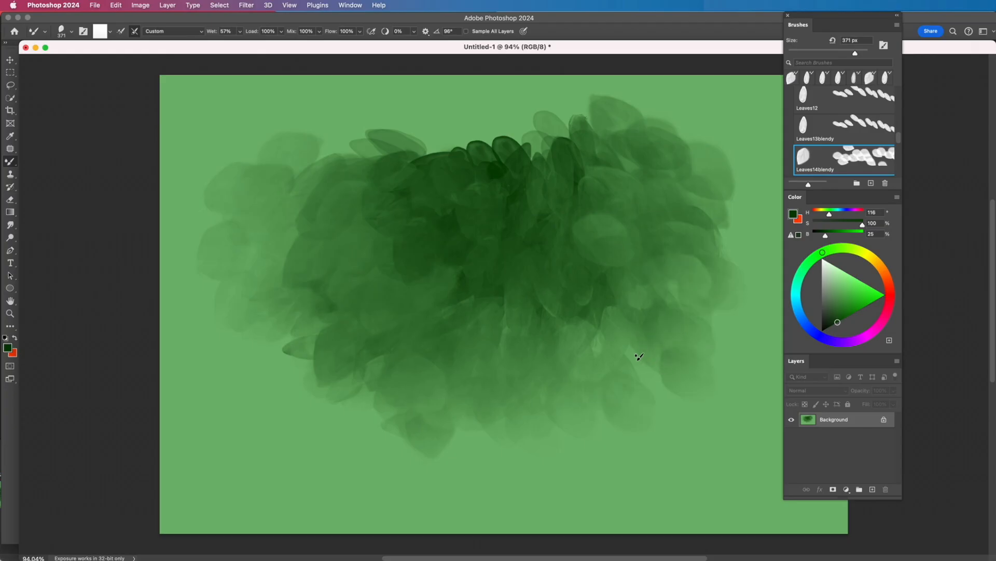
{"action": "mouse_move", "coordinate": [492, 197]}
{"action": "left_mouse_down"}
{"action": "mouse_move", "coordinate": [446, 155]}
{"action": "mouse_move", "coordinate": [513, 99]}
{"action": "mouse_move", "coordinate": [374, 250]}
{"action": "mouse_move", "coordinate": [337, 239]}
{"action": "mouse_move", "coordinate": [537, 309]}
{"action": "mouse_move", "coordinate": [534, 270]}
{"action": "mouse_move", "coordinate": [623, 218]}
{"action": "mouse_move", "coordinate": [614, 396]}
{"action": "mouse_move", "coordinate": [531, 456]}
{"action": "mouse_move", "coordinate": [666, 400]}
{"action": "mouse_move", "coordinate": [552, 258]}
{"action": "mouse_move", "coordinate": [514, 151]}
{"action": "mouse_move", "coordinate": [571, 130]}
{"action": "mouse_move", "coordinate": [676, 207]}
{"action": "mouse_move", "coordinate": [280, 249]}
{"action": "mouse_move", "coordinate": [311, 305]}
{"action": "left_mouse_up"}
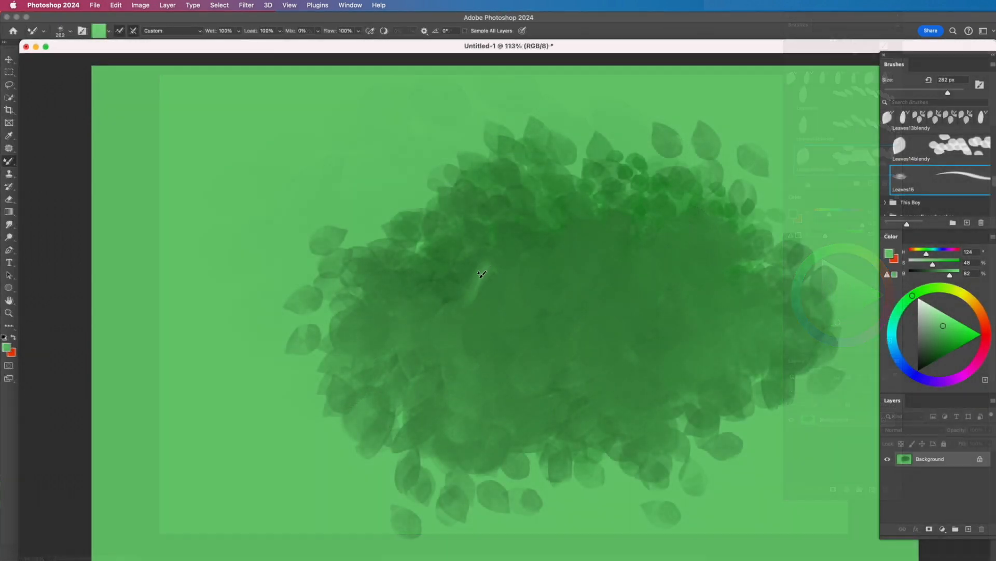
- Paint a single light green leaf with the Leaves15 brush at 282 px and shade its inner edge with dark green (H 124, S 62, B 38)
{"action": "mouse_move", "coordinate": [467, 334]}
{"action": "left_mouse_down"}
{"action": "mouse_move", "coordinate": [474, 289]}
{"action": "mouse_move", "coordinate": [496, 268]}
{"action": "mouse_move", "coordinate": [506, 316]}
{"action": "mouse_move", "coordinate": [472, 329]}
{"action": "mouse_move", "coordinate": [473, 342]}
{"action": "left_mouse_up"}
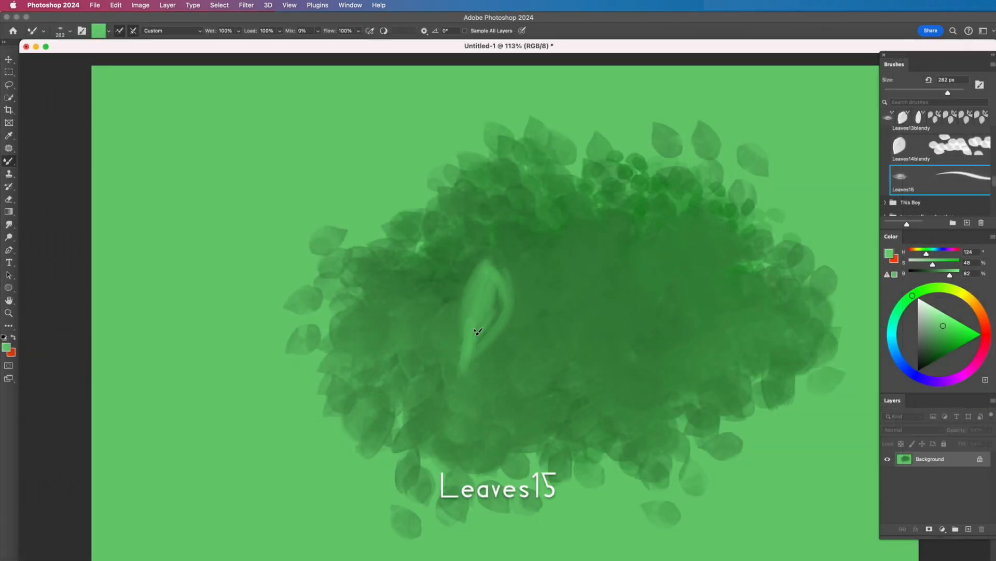
{"action": "left_click", "coordinate": [540, 332], "text": "alt"}
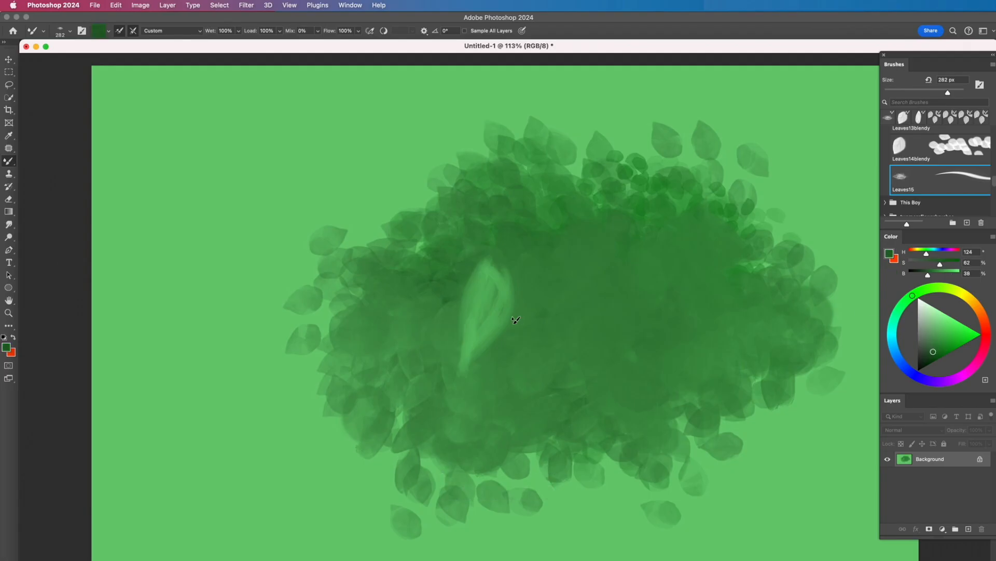
{"action": "mouse_move", "coordinate": [504, 277]}
{"action": "left_mouse_down"}
{"action": "mouse_move", "coordinate": [511, 298]}
{"action": "mouse_move", "coordinate": [507, 276]}
{"action": "left_mouse_up"}
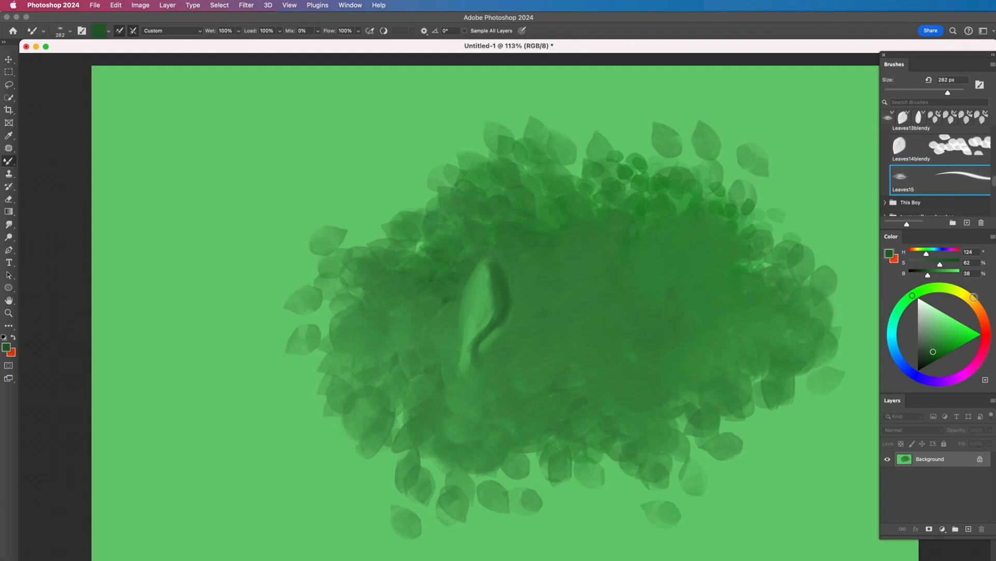
- Paint a brown trunk and forked upper branch (H 44, S 55, B 43) through the foliage with the Leaves15 brush
{"action": "left_click_drag", "start_coordinate": [948, 335], "coordinate": [933, 348]}
{"action": "mouse_move", "coordinate": [636, 405]}
{"action": "left_mouse_down"}
{"action": "mouse_move", "coordinate": [636, 494]}
{"action": "mouse_move", "coordinate": [630, 396]}
{"action": "left_mouse_up"}
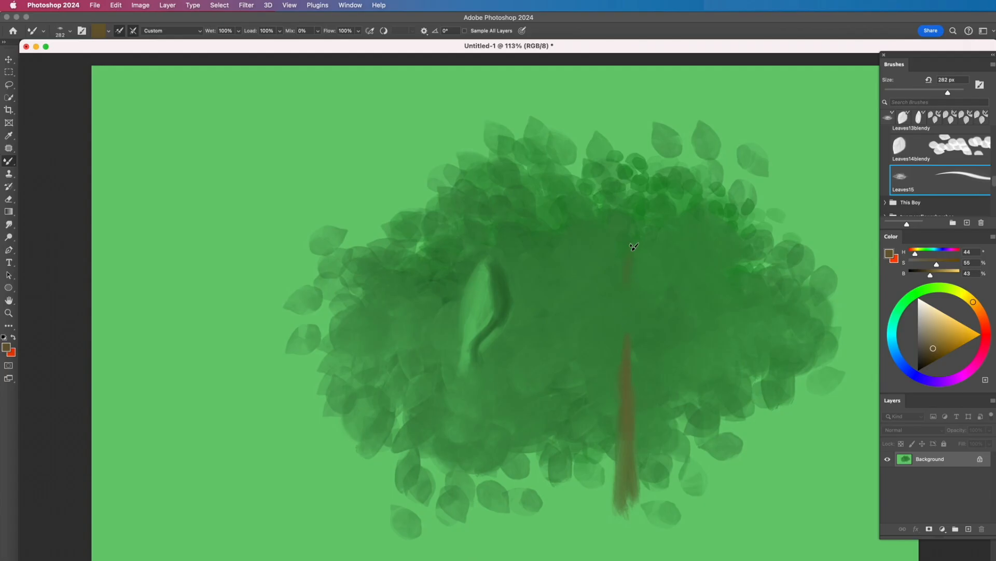
{"action": "mouse_move", "coordinate": [643, 221]}
{"action": "left_mouse_down"}
{"action": "mouse_move", "coordinate": [672, 143]}
{"action": "mouse_move", "coordinate": [696, 113]}
{"action": "left_mouse_up"}
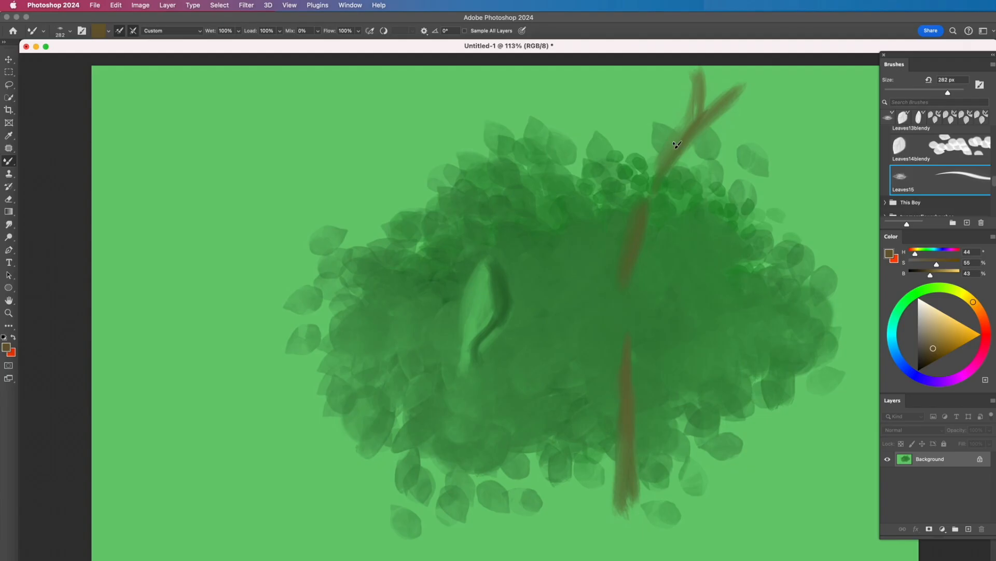
- Shade the branch and trunk with very dark brown (H 44, S 100, B 8) and pick a muted brown (H 44, S 36, B 55)
{"action": "left_click_drag", "start_coordinate": [962, 338], "coordinate": [930, 371]}
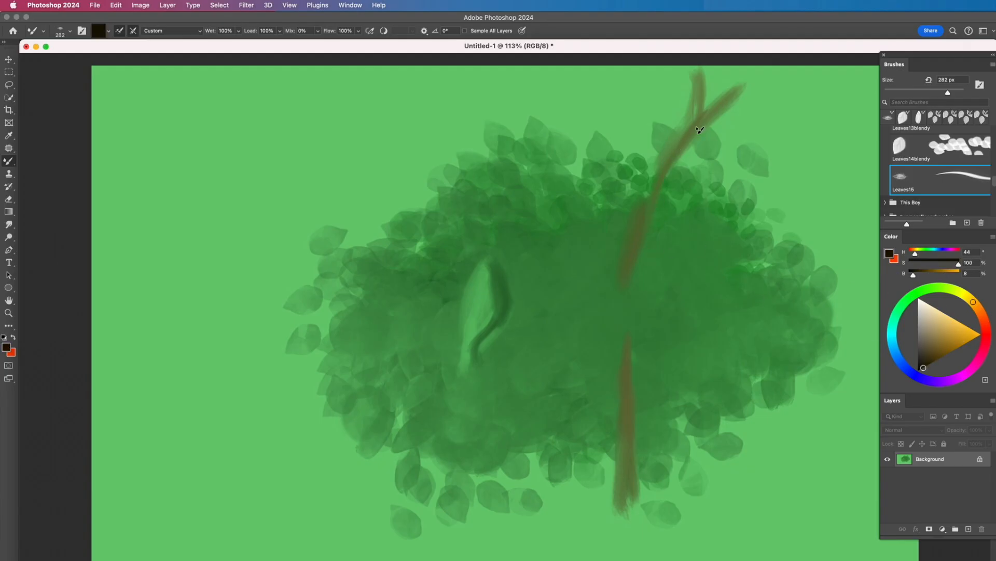
{"action": "mouse_move", "coordinate": [757, 80]}
{"action": "left_mouse_down"}
{"action": "mouse_move", "coordinate": [696, 143]}
{"action": "mouse_move", "coordinate": [738, 96]}
{"action": "mouse_move", "coordinate": [695, 134]}
{"action": "mouse_move", "coordinate": [650, 220]}
{"action": "mouse_move", "coordinate": [673, 164]}
{"action": "mouse_move", "coordinate": [631, 279]}
{"action": "left_mouse_up"}
{"action": "left_click_drag", "start_coordinate": [630, 338], "coordinate": [644, 501]}
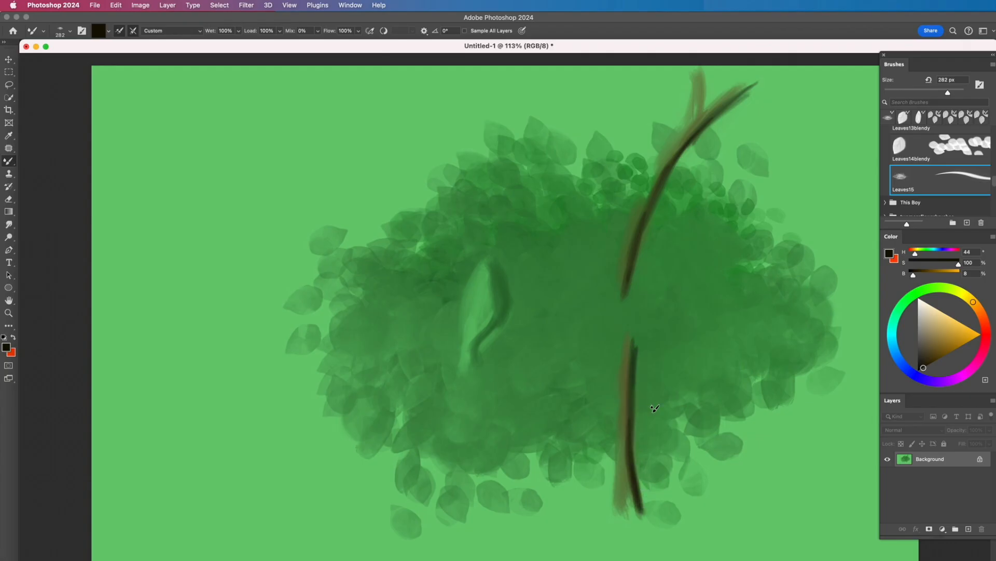
{"action": "left_click", "coordinate": [922, 340]}
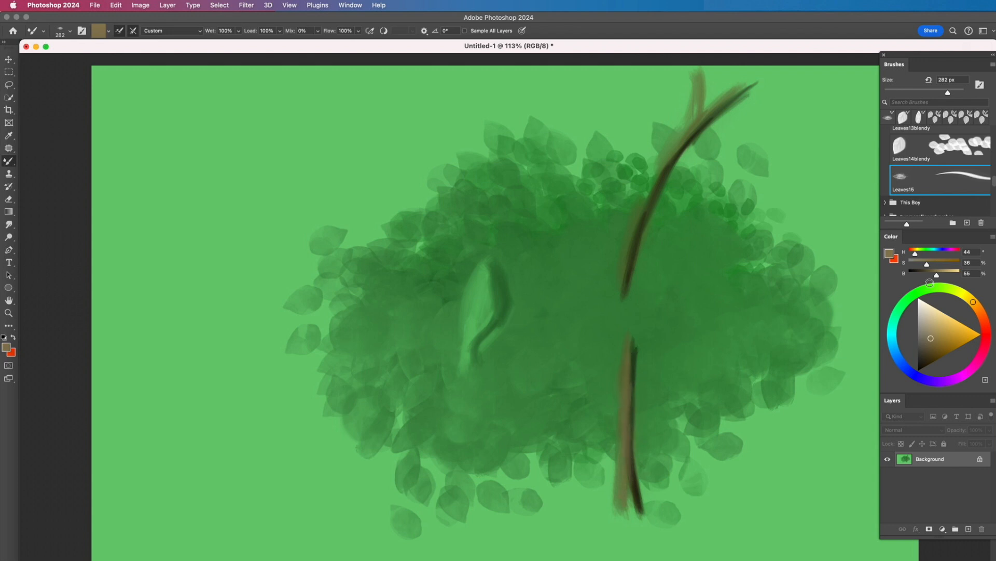
- Outline the single leaf's edges and tip in deep green (H 126, S 100, B 34) and reduce the brush size
{"action": "left_click", "coordinate": [941, 358]}
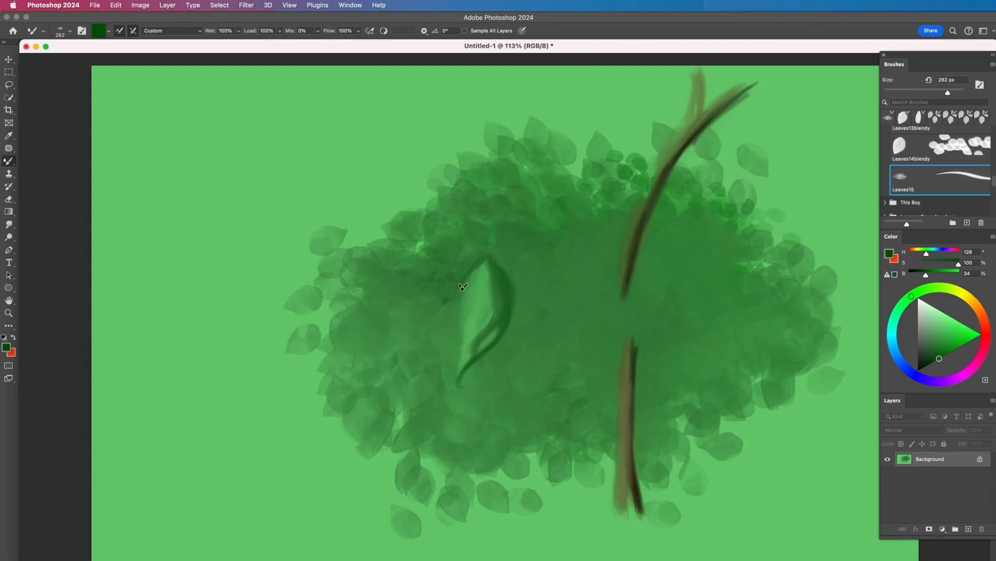
{"action": "left_click_drag", "start_coordinate": [459, 375], "coordinate": [457, 384]}
{"action": "key", "text": "bracketleft"}
{"action": "key", "text": "bracketleft"}
{"action": "key", "text": "bracketleft"}
{"action": "scroll", "coordinate": [942, 196], "scroll_direction": "down", "scroll_amount": 1}
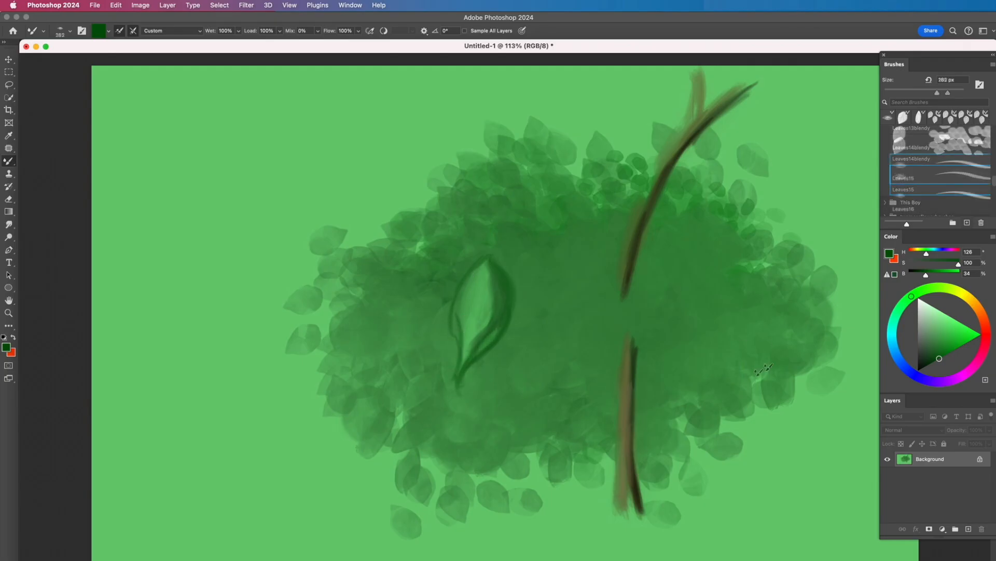
- Blend the single leaf's light interior into its dark inner edge with the Leaves16 brush at 165 px
{"action": "left_click", "coordinate": [932, 207]}
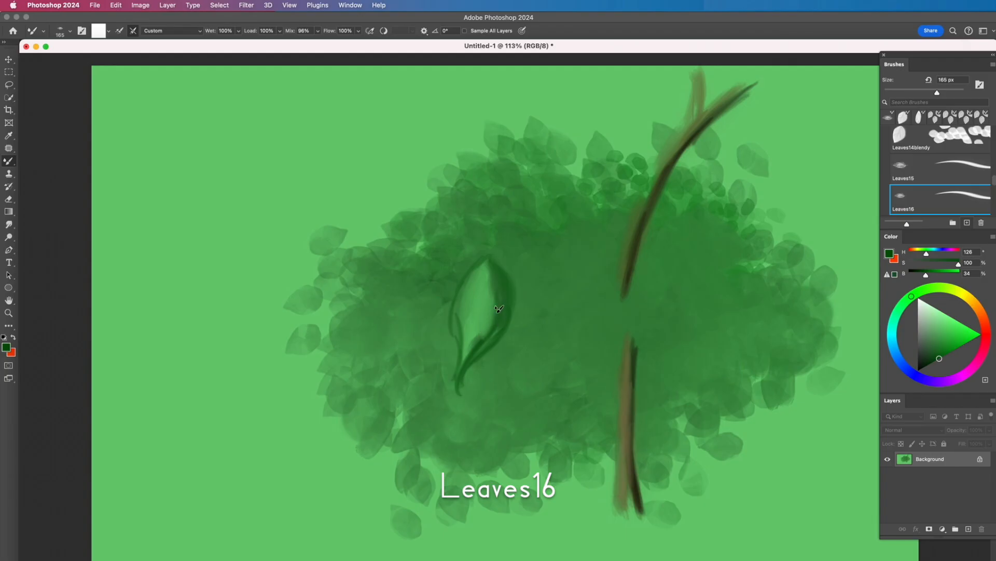
{"action": "left_click_drag", "start_coordinate": [478, 305], "coordinate": [500, 294]}
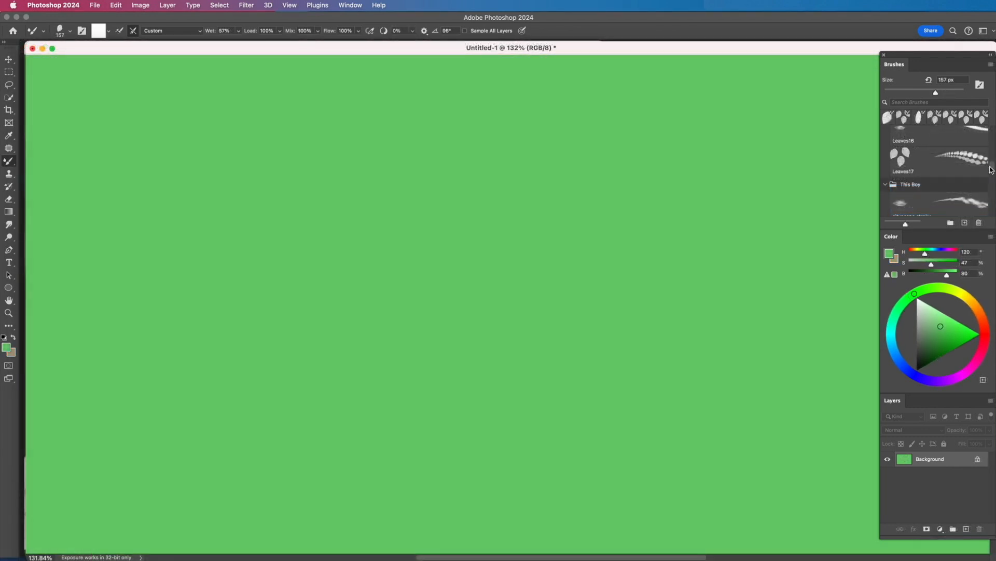
- Paint a dark green (H 120, S 70, B 26) cluster of leaves on the blank green canvas with the Leaves17 brush
{"action": "scroll", "coordinate": [991, 169], "scroll_direction": "up", "scroll_amount": 1}
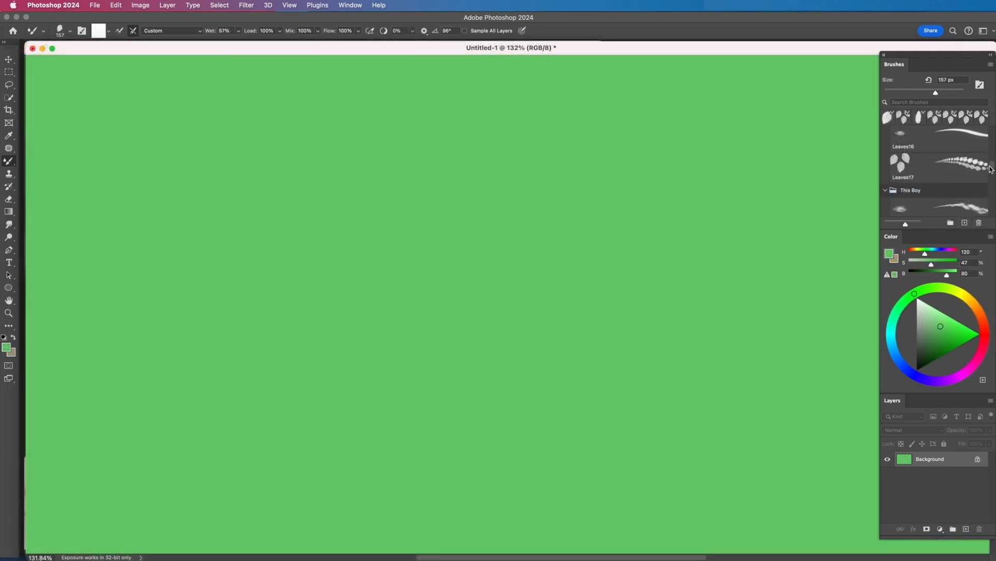
{"action": "left_click", "coordinate": [955, 172]}
{"action": "left_click", "coordinate": [923, 352]}
{"action": "left_click", "coordinate": [929, 358]}
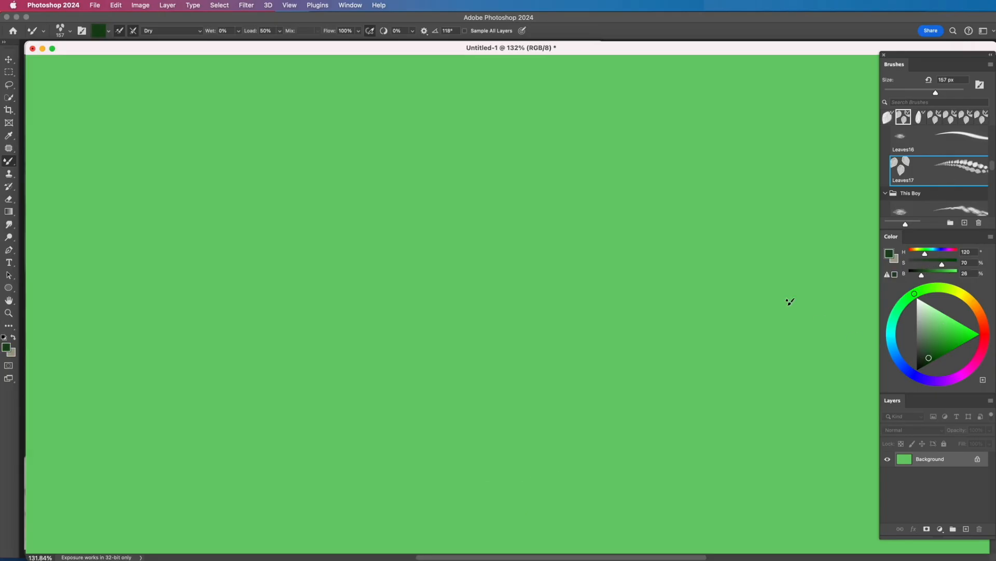
{"action": "mouse_move", "coordinate": [441, 197]}
{"action": "left_mouse_down"}
{"action": "mouse_move", "coordinate": [406, 255]}
{"action": "mouse_move", "coordinate": [392, 330]}
{"action": "mouse_move", "coordinate": [410, 332]}
{"action": "mouse_move", "coordinate": [411, 321]}
{"action": "left_mouse_up"}
{"action": "mouse_move", "coordinate": [401, 232]}
{"action": "left_mouse_down"}
{"action": "mouse_move", "coordinate": [438, 214]}
{"action": "mouse_move", "coordinate": [435, 193]}
{"action": "mouse_move", "coordinate": [397, 231]}
{"action": "mouse_move", "coordinate": [381, 289]}
{"action": "left_mouse_up"}
{"action": "left_click_drag", "start_coordinate": [438, 250], "coordinate": [444, 271]}
{"action": "left_click_drag", "start_coordinate": [467, 209], "coordinate": [510, 270]}
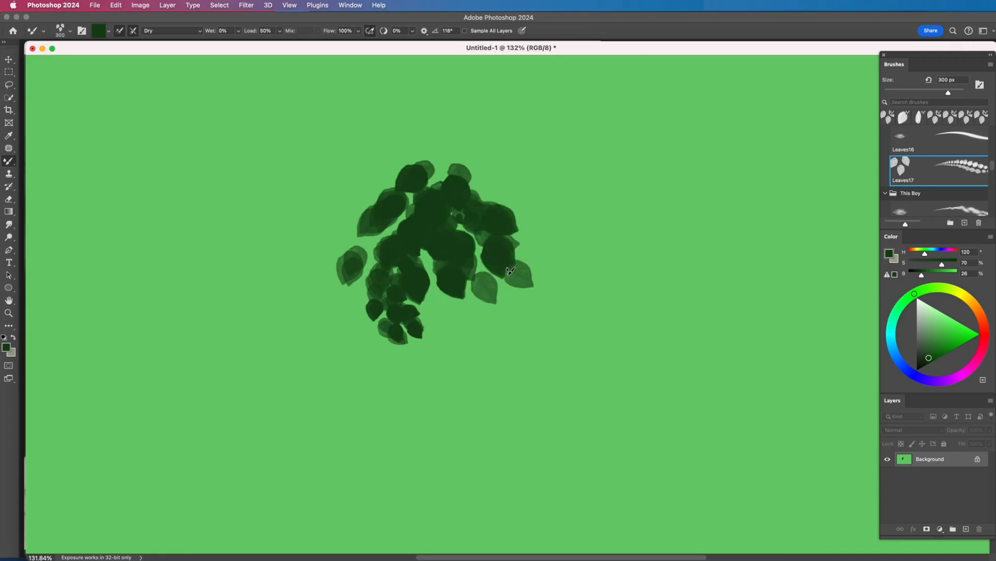
- Extend the leaf cluster downward and outward on both sides with scattered dark green leaves using the Leaves17 brush at 300 px
{"action": "left_click_drag", "start_coordinate": [425, 307], "coordinate": [493, 349]}
{"action": "left_click_drag", "start_coordinate": [371, 327], "coordinate": [325, 355]}
{"action": "mouse_move", "coordinate": [386, 211]}
{"action": "left_mouse_down"}
{"action": "mouse_move", "coordinate": [348, 246]}
{"action": "mouse_move", "coordinate": [330, 287]}
{"action": "left_mouse_up"}
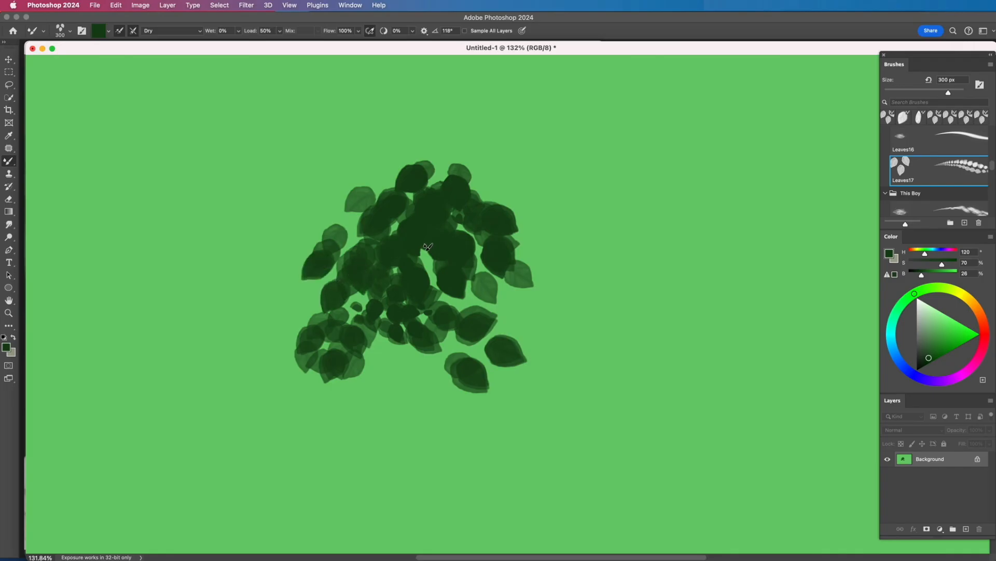
{"action": "mouse_move", "coordinate": [438, 276]}
{"action": "left_mouse_down"}
{"action": "mouse_move", "coordinate": [452, 303]}
{"action": "mouse_move", "coordinate": [578, 343]}
{"action": "left_mouse_up"}
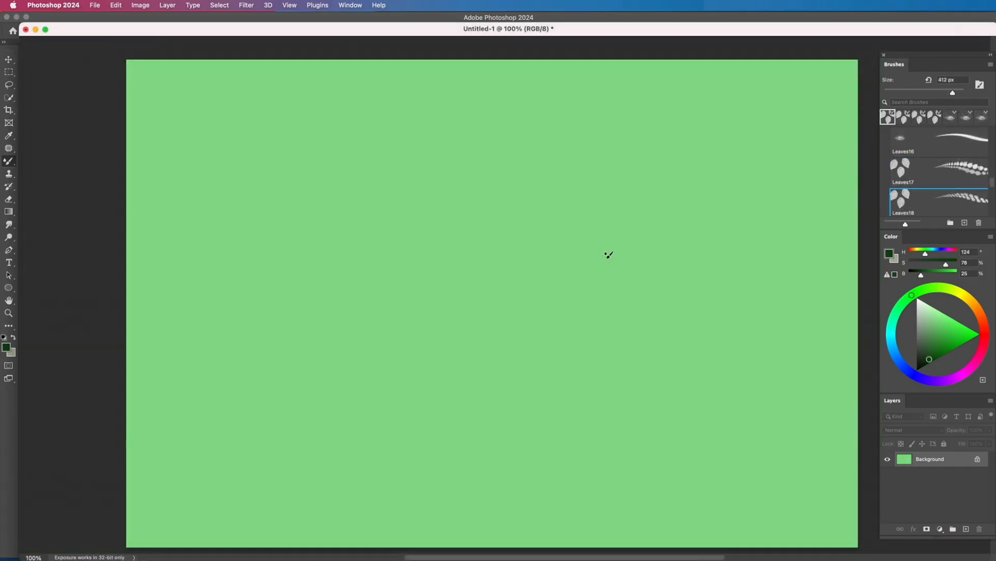
- Paint a cone-shaped mass of dark green (H 124, S 78, B 25) foliage with trailing leaf strands using the Leaves18 brush at 412 px
{"action": "mouse_move", "coordinate": [493, 178]}
{"action": "left_mouse_down"}
{"action": "mouse_move", "coordinate": [462, 204]}
{"action": "mouse_move", "coordinate": [484, 153]}
{"action": "mouse_move", "coordinate": [400, 292]}
{"action": "mouse_move", "coordinate": [353, 416]}
{"action": "mouse_move", "coordinate": [391, 334]}
{"action": "mouse_move", "coordinate": [493, 190]}
{"action": "mouse_move", "coordinate": [482, 354]}
{"action": "mouse_move", "coordinate": [463, 278]}
{"action": "mouse_move", "coordinate": [458, 296]}
{"action": "mouse_move", "coordinate": [499, 398]}
{"action": "mouse_move", "coordinate": [450, 316]}
{"action": "mouse_move", "coordinate": [459, 419]}
{"action": "left_mouse_up"}
{"action": "mouse_move", "coordinate": [491, 202]}
{"action": "left_mouse_down"}
{"action": "mouse_move", "coordinate": [550, 317]}
{"action": "mouse_move", "coordinate": [604, 381]}
{"action": "mouse_move", "coordinate": [510, 291]}
{"action": "mouse_move", "coordinate": [541, 405]}
{"action": "mouse_move", "coordinate": [478, 266]}
{"action": "mouse_move", "coordinate": [472, 183]}
{"action": "mouse_move", "coordinate": [428, 248]}
{"action": "mouse_move", "coordinate": [463, 158]}
{"action": "mouse_move", "coordinate": [424, 224]}
{"action": "mouse_move", "coordinate": [377, 274]}
{"action": "mouse_move", "coordinate": [385, 266]}
{"action": "mouse_move", "coordinate": [346, 344]}
{"action": "left_mouse_up"}
{"action": "mouse_move", "coordinate": [418, 318]}
{"action": "left_mouse_down"}
{"action": "mouse_move", "coordinate": [375, 464]}
{"action": "mouse_move", "coordinate": [423, 306]}
{"action": "mouse_move", "coordinate": [424, 465]}
{"action": "mouse_move", "coordinate": [449, 286]}
{"action": "mouse_move", "coordinate": [476, 482]}
{"action": "mouse_move", "coordinate": [482, 317]}
{"action": "mouse_move", "coordinate": [541, 440]}
{"action": "mouse_move", "coordinate": [512, 291]}
{"action": "mouse_move", "coordinate": [628, 438]}
{"action": "mouse_move", "coordinate": [531, 288]}
{"action": "mouse_move", "coordinate": [515, 238]}
{"action": "mouse_move", "coordinate": [626, 371]}
{"action": "mouse_move", "coordinate": [522, 225]}
{"action": "mouse_move", "coordinate": [668, 406]}
{"action": "mouse_move", "coordinate": [587, 369]}
{"action": "mouse_move", "coordinate": [657, 422]}
{"action": "left_mouse_up"}
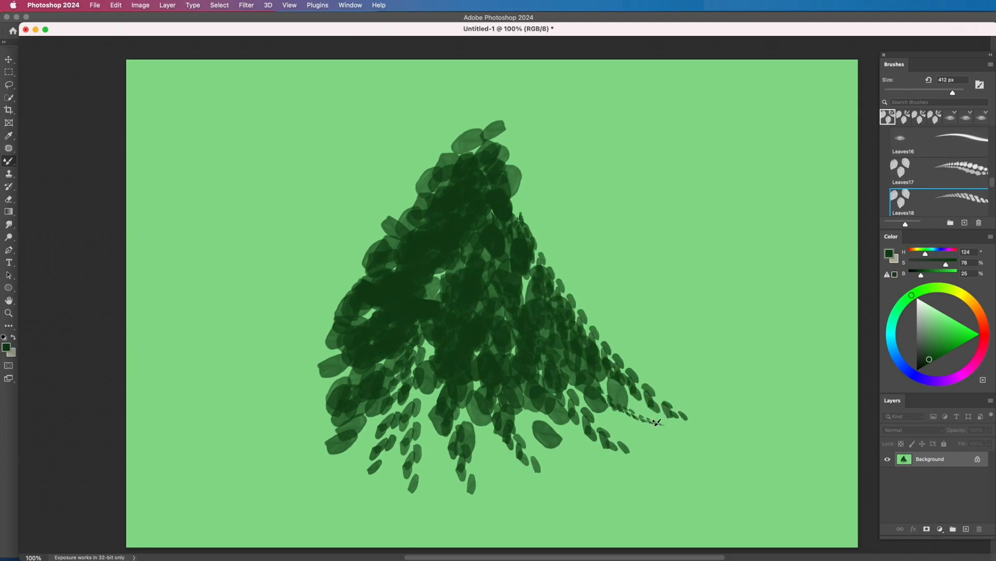
{"action": "mouse_move", "coordinate": [314, 383]}
{"action": "left_mouse_down"}
{"action": "mouse_move", "coordinate": [274, 436]}
{"action": "mouse_move", "coordinate": [285, 467]}
{"action": "mouse_move", "coordinate": [327, 485]}
{"action": "left_mouse_up"}
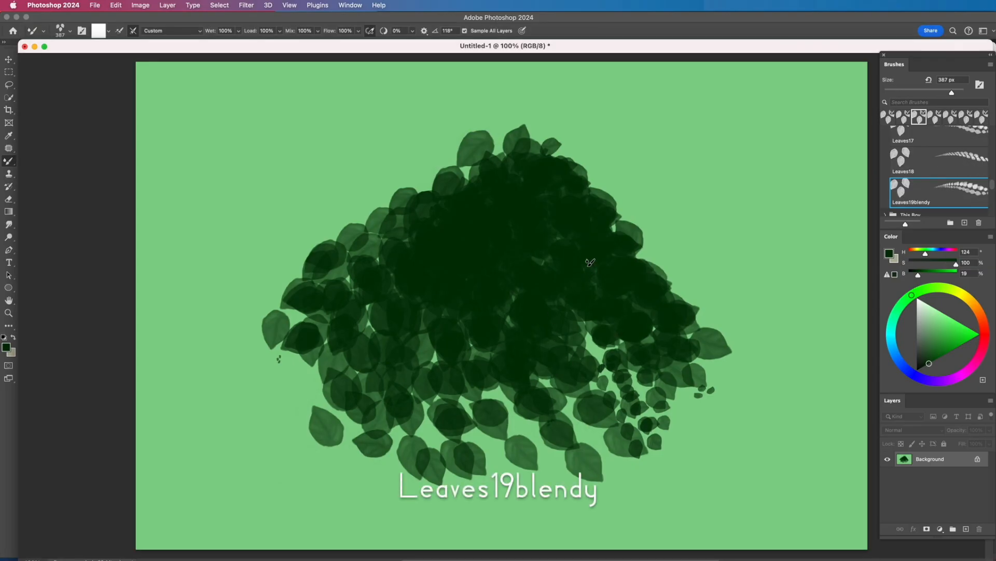
- Blend the dark leaf clump's interior and soften its outer edges with the Leaves19blendy brush, enlarging the brush to 525 px
{"action": "mouse_move", "coordinate": [602, 257]}
{"action": "left_mouse_down"}
{"action": "mouse_move", "coordinate": [674, 291]}
{"action": "mouse_move", "coordinate": [654, 260]}
{"action": "mouse_move", "coordinate": [696, 309]}
{"action": "mouse_move", "coordinate": [626, 323]}
{"action": "mouse_move", "coordinate": [563, 405]}
{"action": "mouse_move", "coordinate": [468, 414]}
{"action": "mouse_move", "coordinate": [434, 431]}
{"action": "mouse_move", "coordinate": [400, 410]}
{"action": "left_mouse_up"}
{"action": "mouse_move", "coordinate": [410, 340]}
{"action": "left_mouse_down"}
{"action": "mouse_move", "coordinate": [425, 347]}
{"action": "mouse_move", "coordinate": [441, 309]}
{"action": "left_mouse_up"}
{"action": "mouse_move", "coordinate": [418, 357]}
{"action": "left_mouse_down"}
{"action": "mouse_move", "coordinate": [366, 327]}
{"action": "mouse_move", "coordinate": [316, 379]}
{"action": "mouse_move", "coordinate": [296, 327]}
{"action": "mouse_move", "coordinate": [467, 208]}
{"action": "mouse_move", "coordinate": [387, 208]}
{"action": "mouse_move", "coordinate": [474, 364]}
{"action": "left_mouse_up"}
{"action": "mouse_move", "coordinate": [457, 227]}
{"action": "left_mouse_down"}
{"action": "mouse_move", "coordinate": [425, 181]}
{"action": "mouse_move", "coordinate": [581, 353]}
{"action": "mouse_move", "coordinate": [499, 399]}
{"action": "mouse_move", "coordinate": [561, 338]}
{"action": "mouse_move", "coordinate": [597, 363]}
{"action": "mouse_move", "coordinate": [669, 374]}
{"action": "mouse_move", "coordinate": [576, 395]}
{"action": "mouse_move", "coordinate": [548, 434]}
{"action": "mouse_move", "coordinate": [493, 467]}
{"action": "left_mouse_up"}
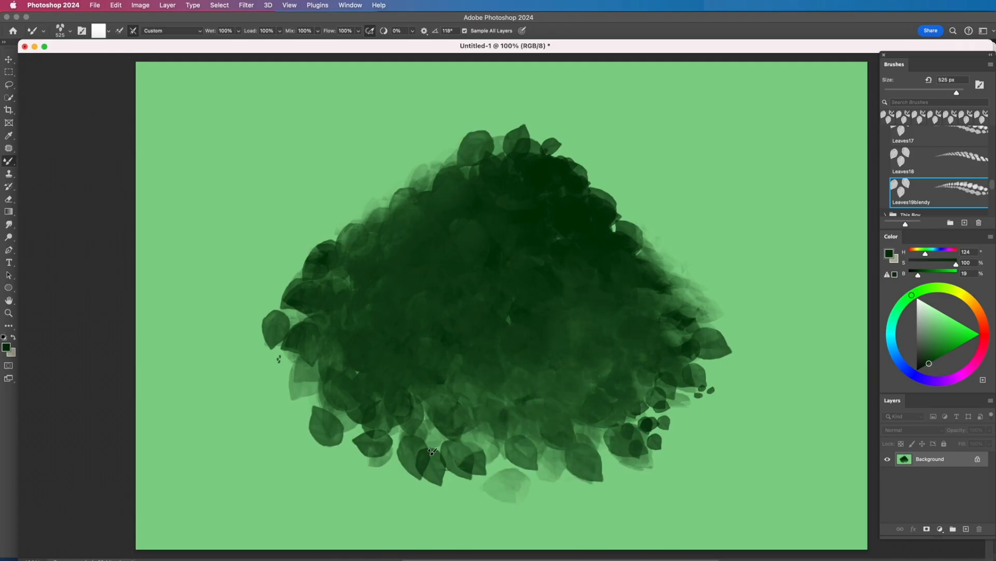